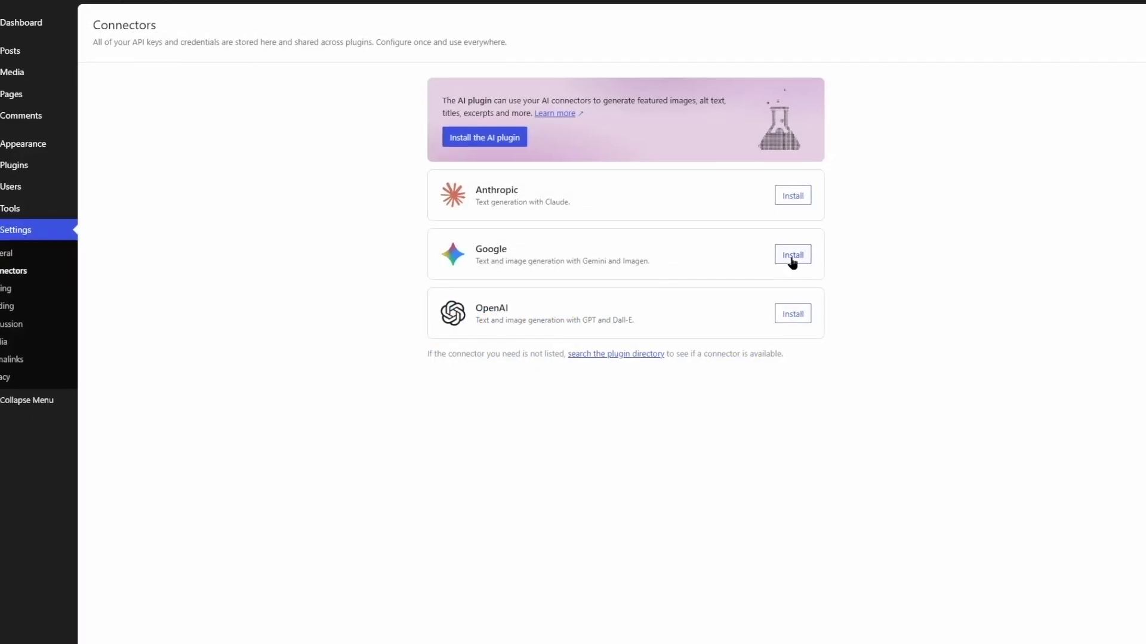
# Step: Install the Google connector in WordPress and start creating an API key in Google AI Studio
pyautogui.click(791, 261)
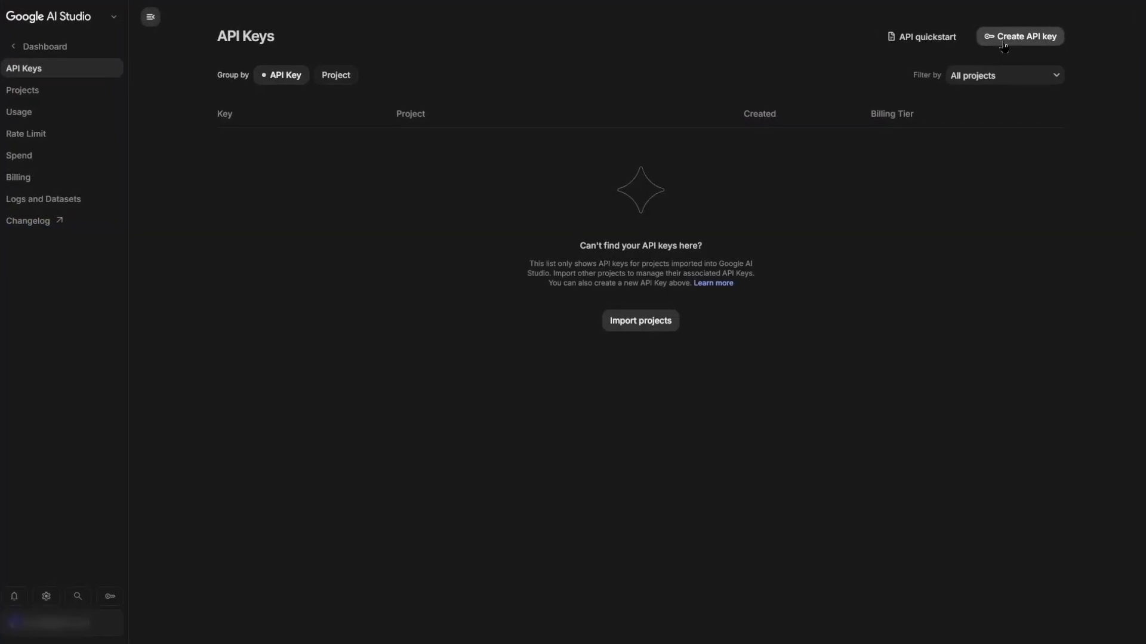
pyautogui.click(1022, 34)
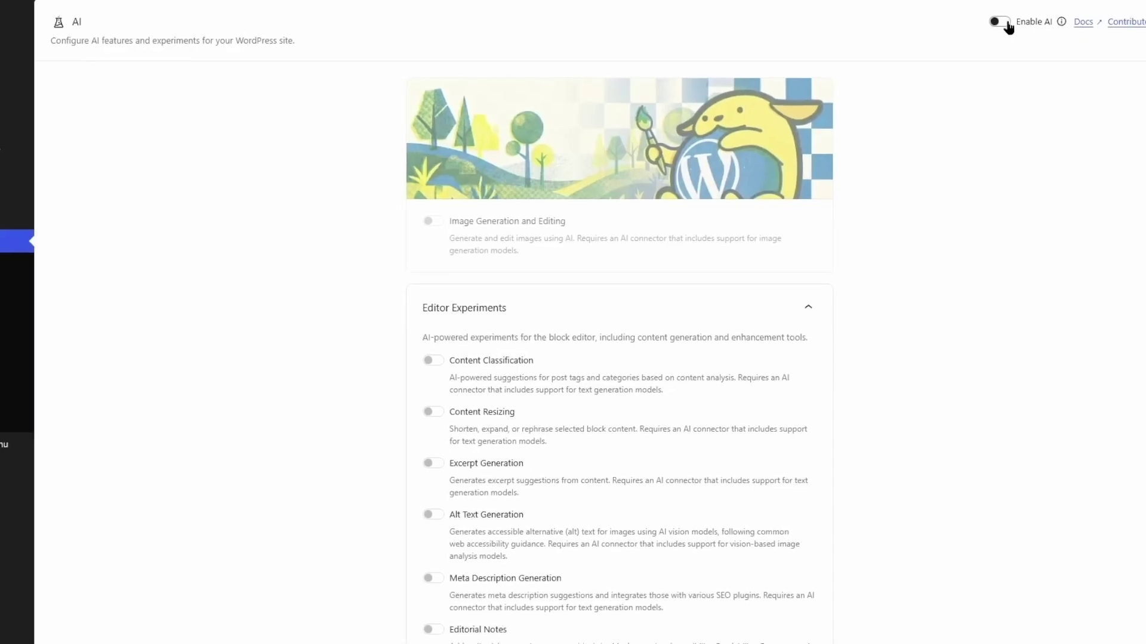
# Step: Enable AI for the WordPress site and turn on Content Resizing, Excerpt Generation and Alt Text Generation
pyautogui.click(1008, 18)
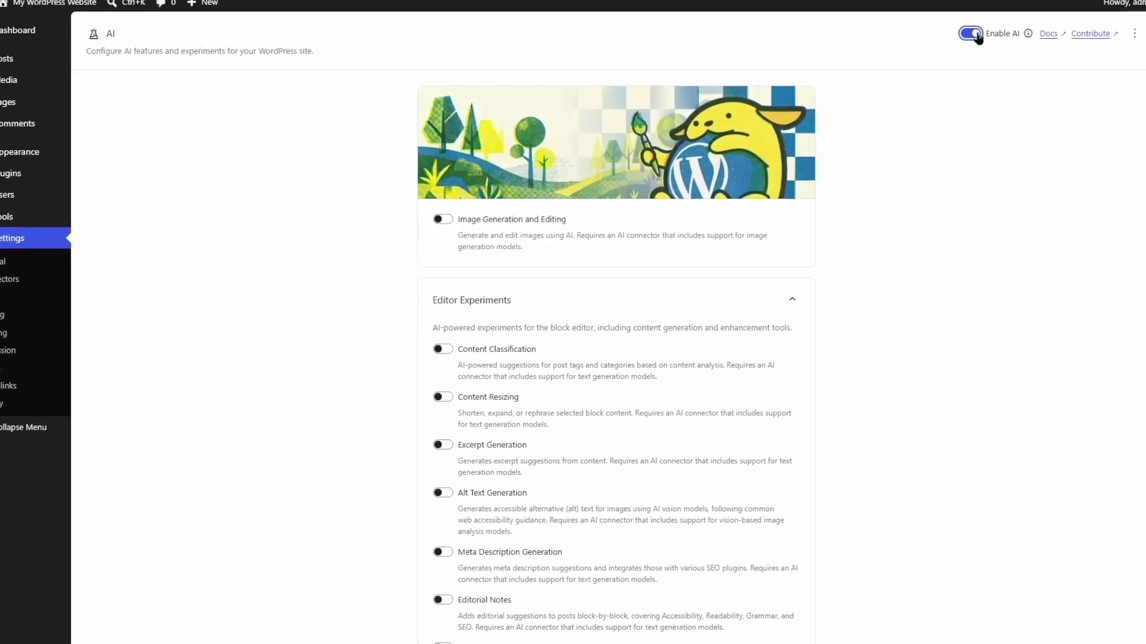
pyautogui.click(446, 329)
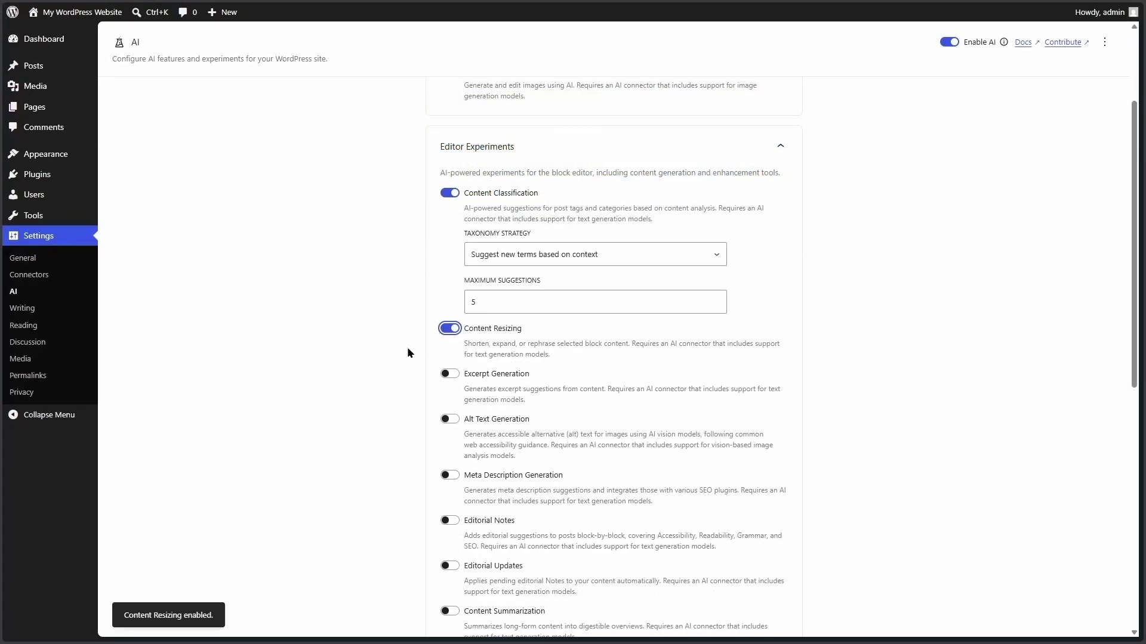
pyautogui.scroll(-1, 407, 346)
pyautogui.click(449, 315)
pyautogui.click(455, 359)
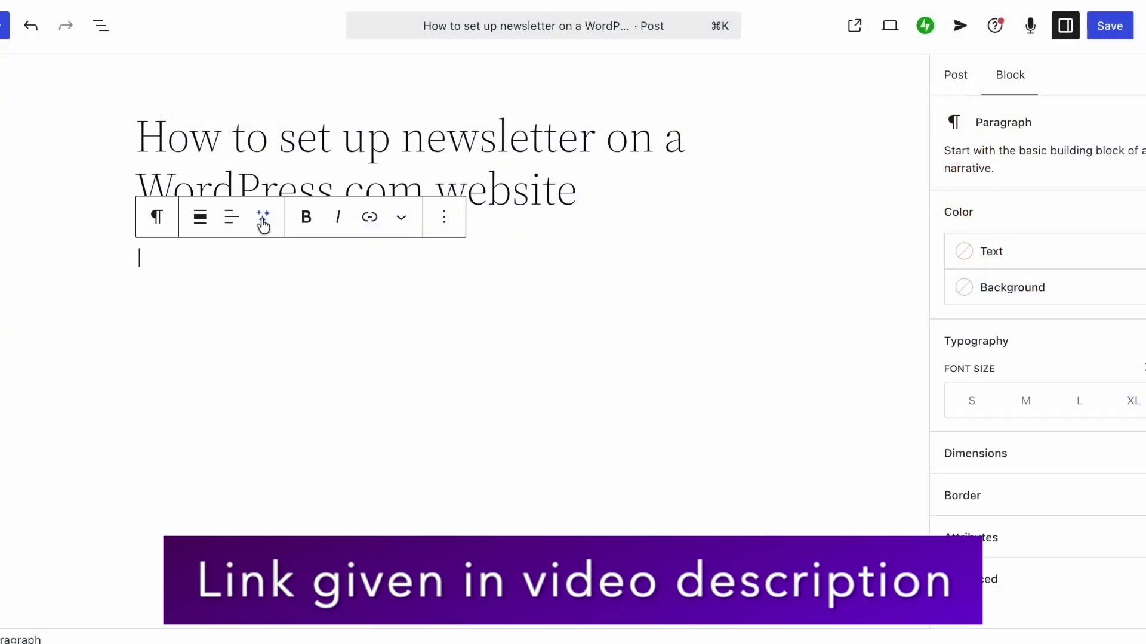
# Step: Use the AI Assistant to write the post's paragraph on setting up a newsletter on a WordPress.com website
pyautogui.click(264, 219)
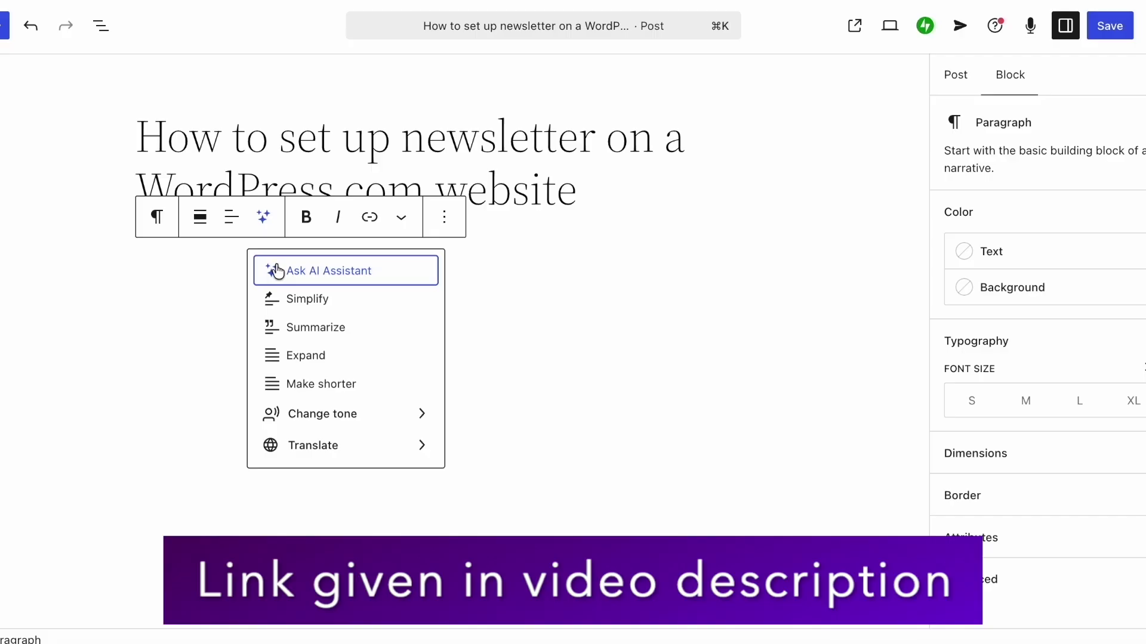
pyautogui.click(274, 266)
pyautogui.click(658, 327)
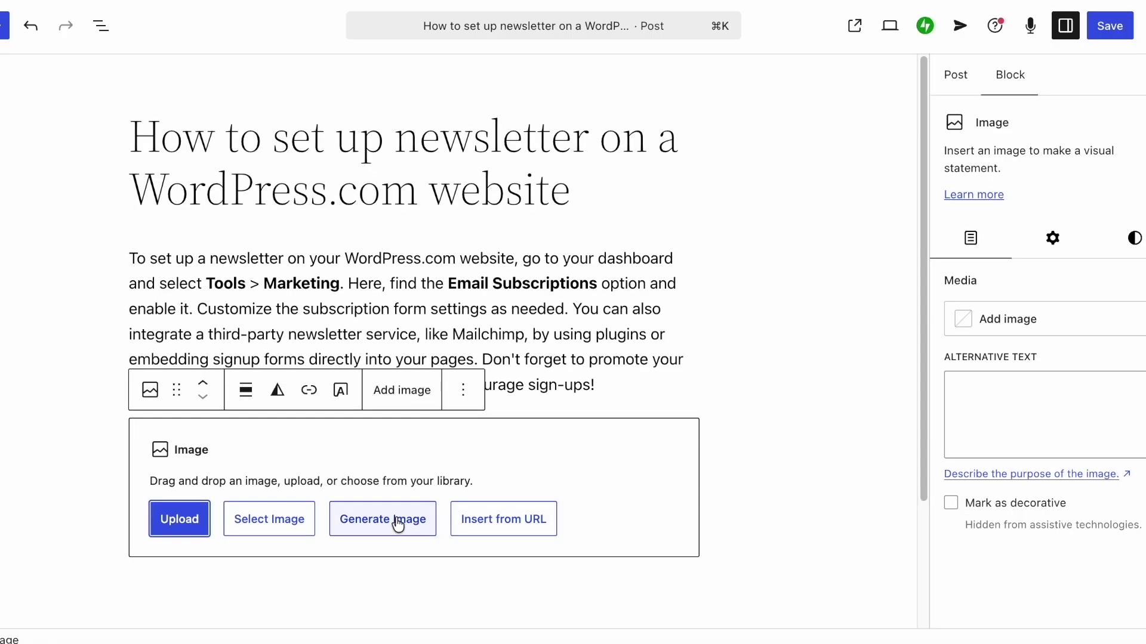
# Step: Generate an "email newsletter" image in the Vivid style for the image block, then save and apply it
pyautogui.click(398, 525)
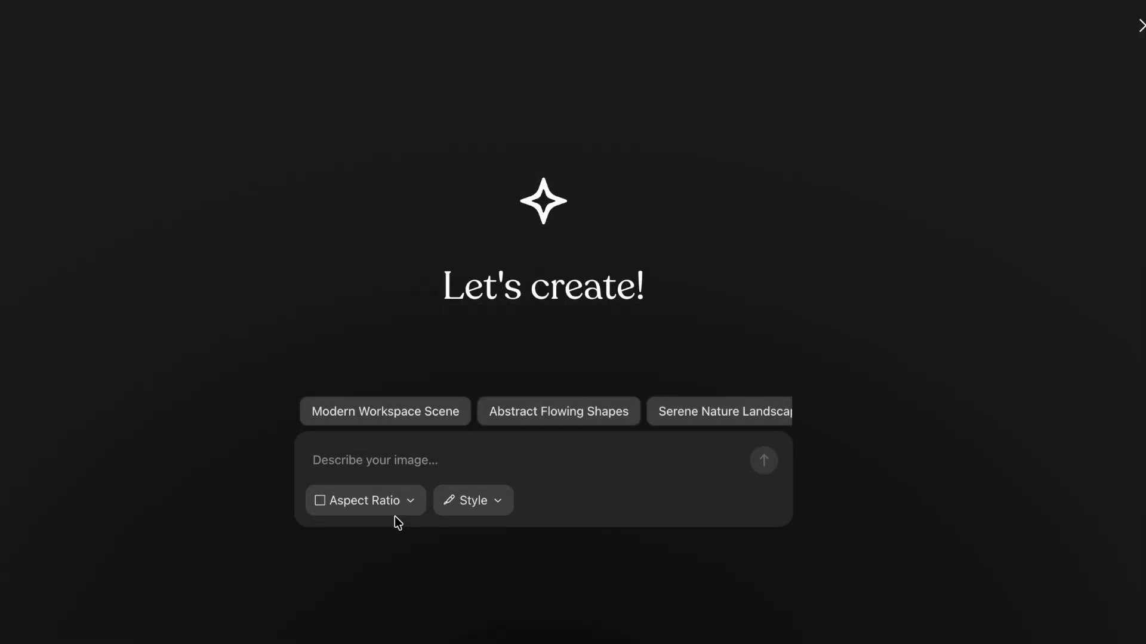
pyautogui.write('email newsletter')
pyautogui.press('Return')
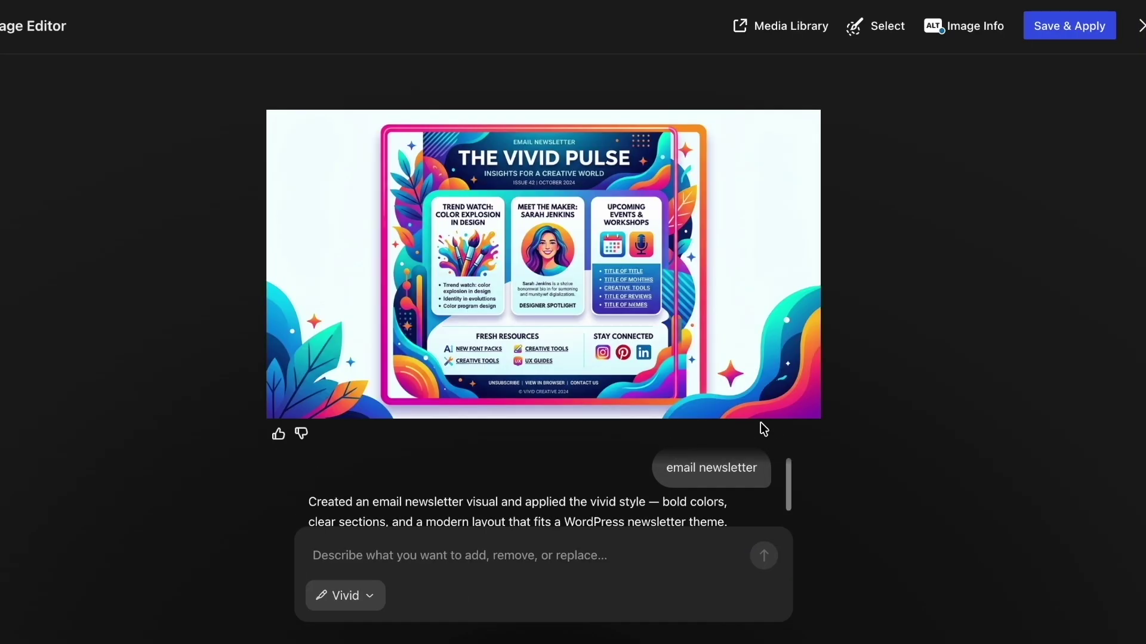
pyautogui.click(1054, 30)
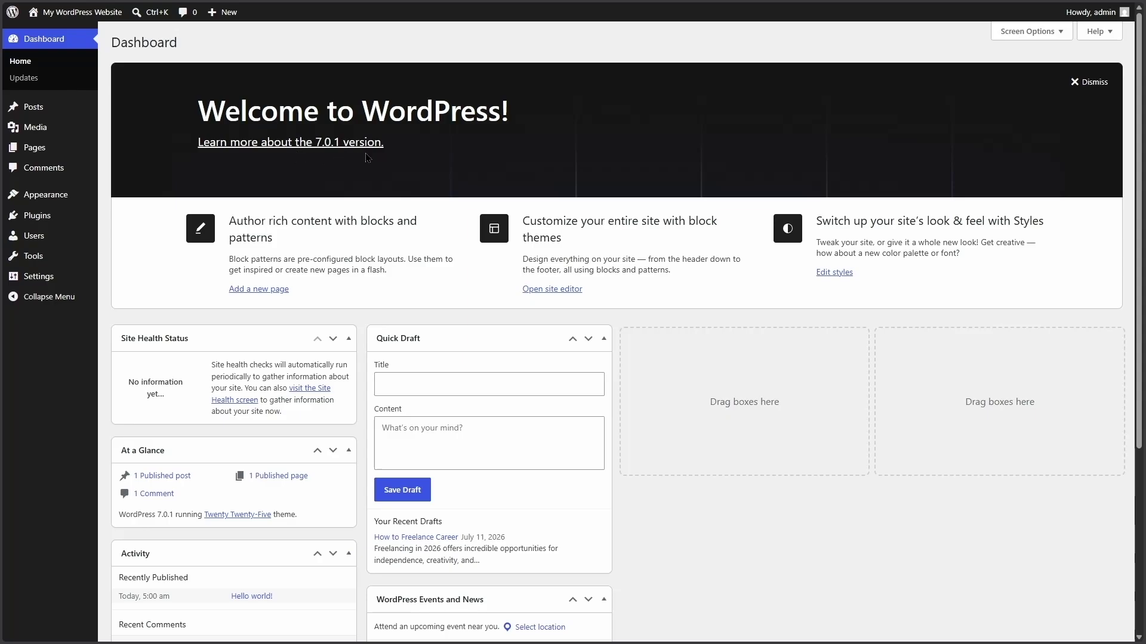
# Step: Open the site's Connectors settings from the WordPress dashboard and install the Google connector
pyautogui.click(147, 295)
pyautogui.moveTo(89, 276)
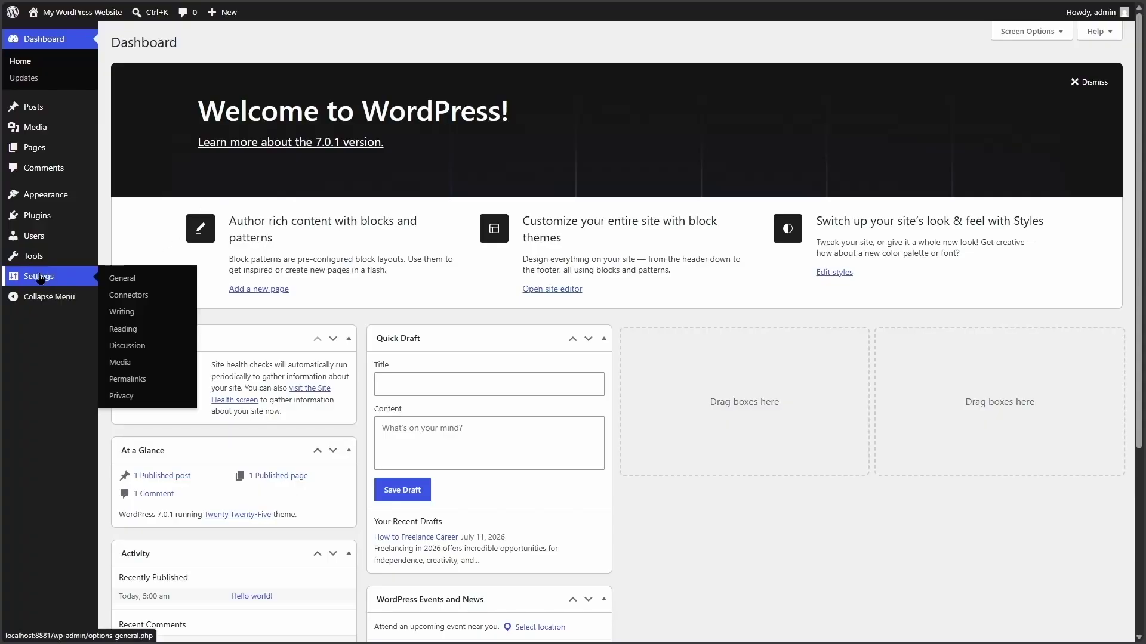
pyautogui.click(148, 297)
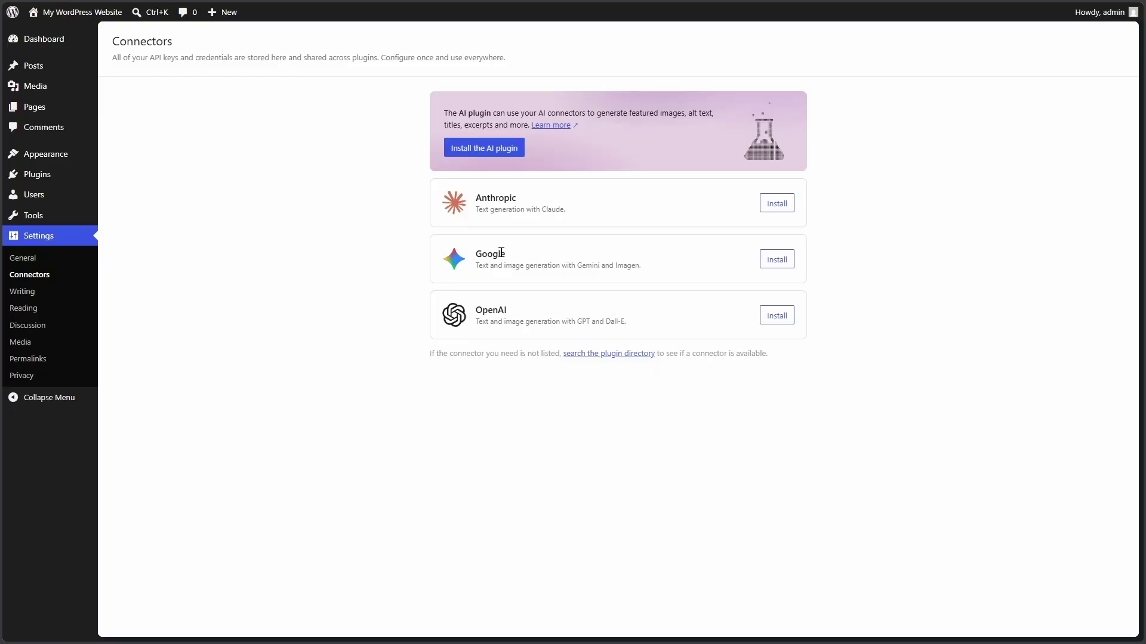
pyautogui.click(775, 262)
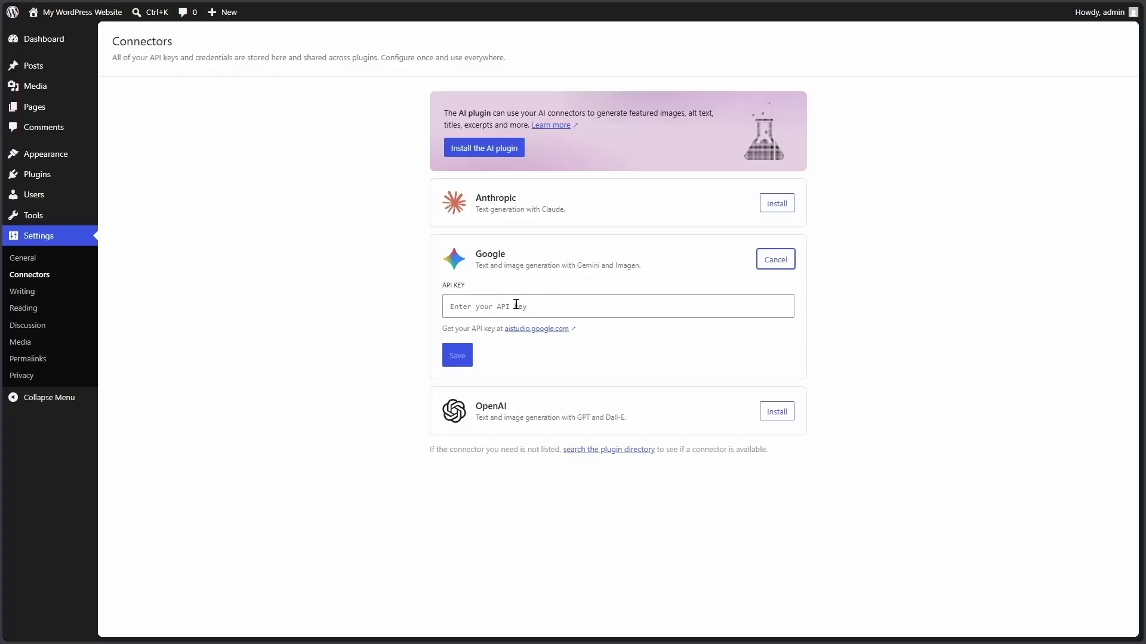
# Step: Create a Gemini API key for the Chat Application project in Google AI Studio and save it as the WordPress Google connector's API key
pyautogui.click(538, 332)
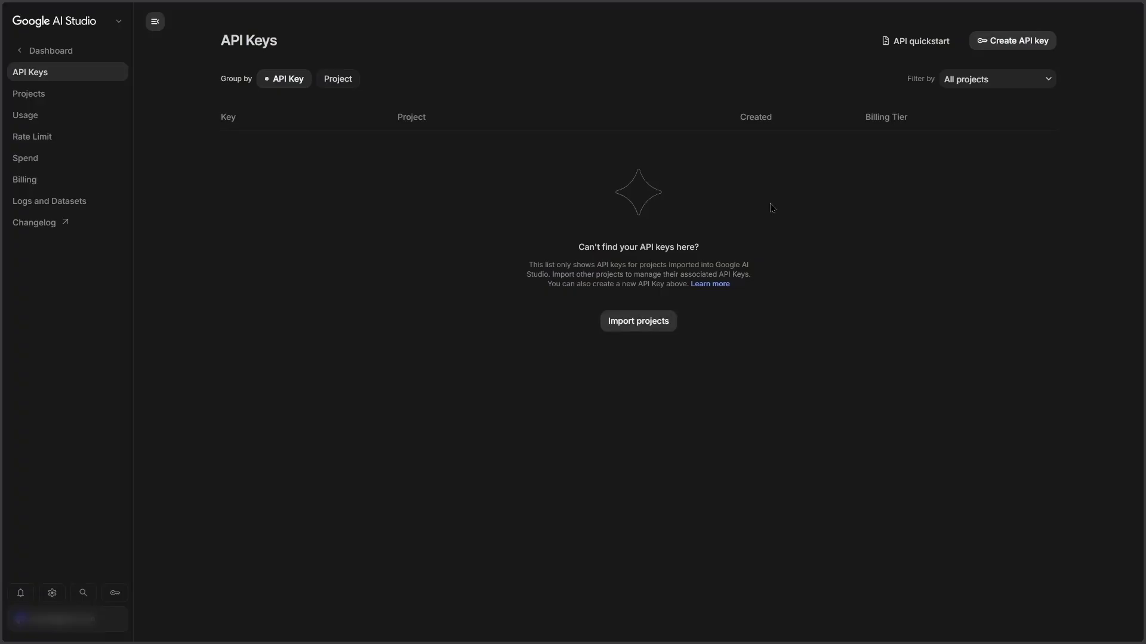
pyautogui.click(1000, 47)
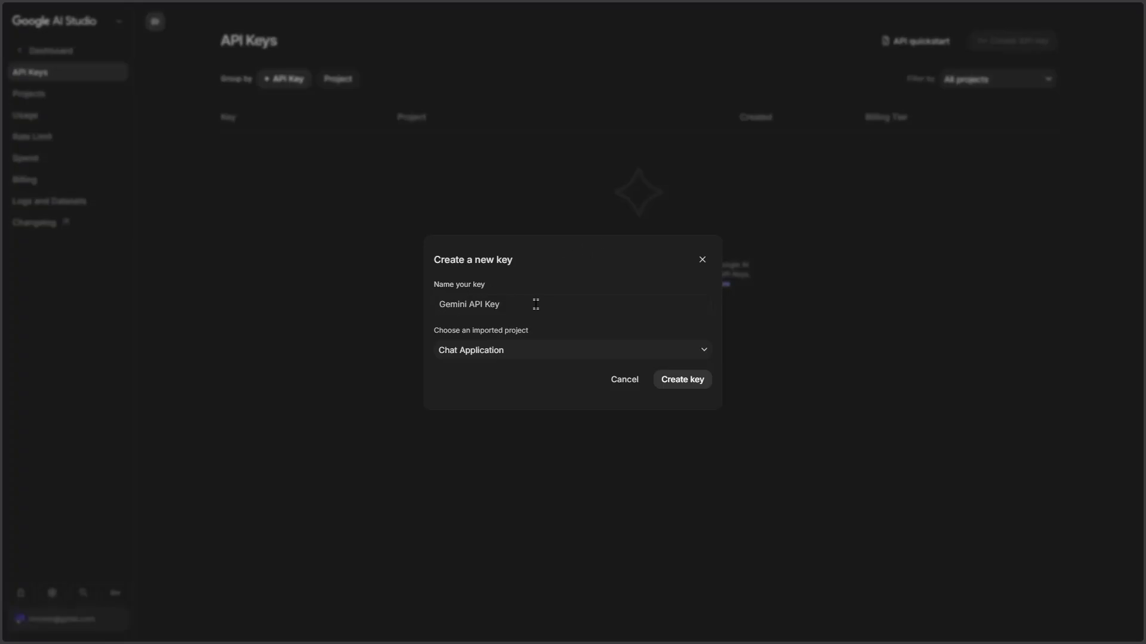
pyautogui.click(676, 385)
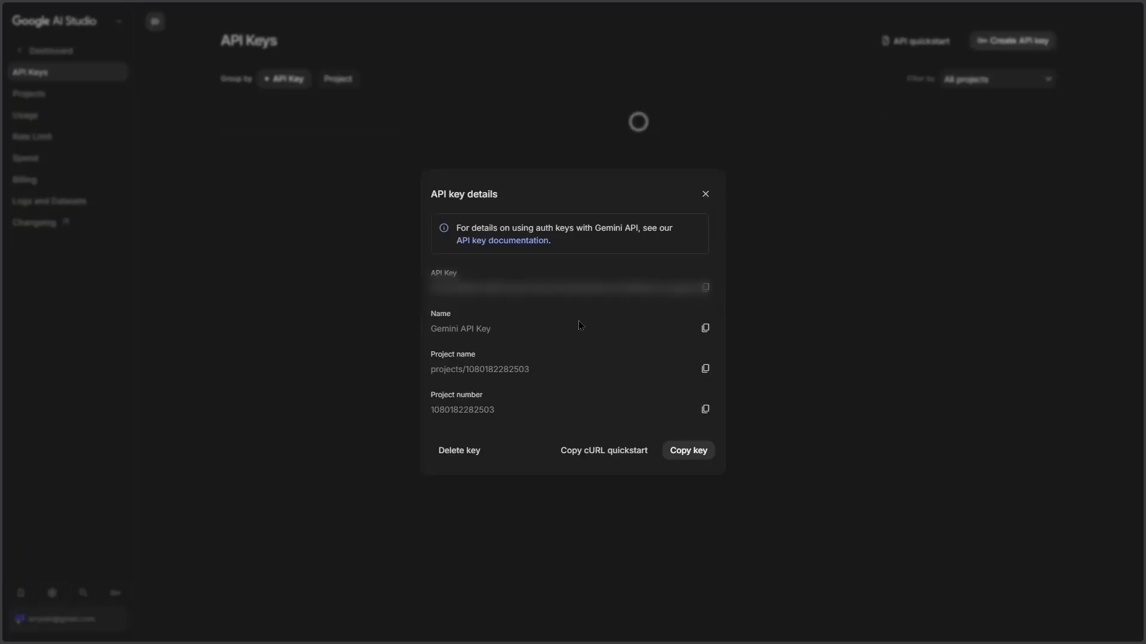
pyautogui.click(706, 291)
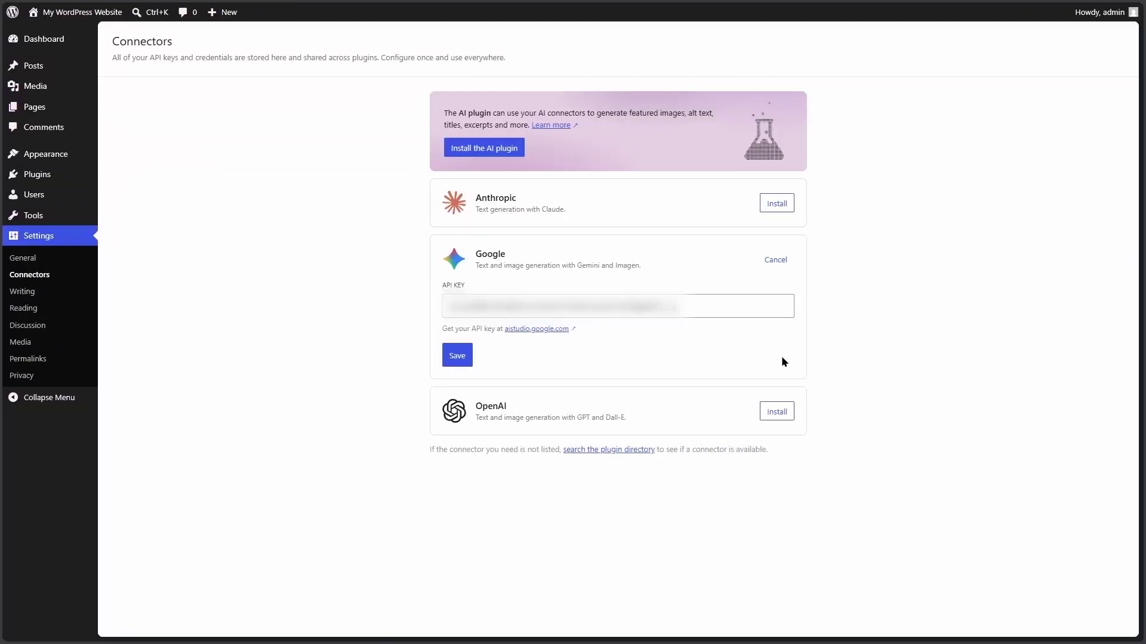
pyautogui.click(444, 359)
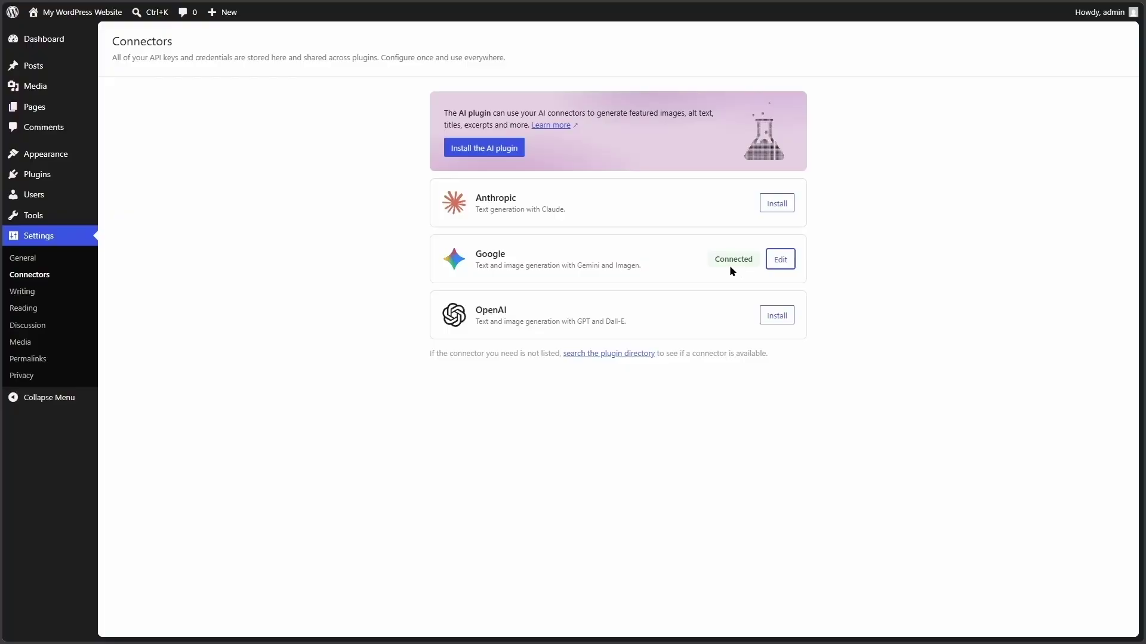
# Step: Install the AI plugin from the Connectors page and open its feature controls
pyautogui.click(494, 149)
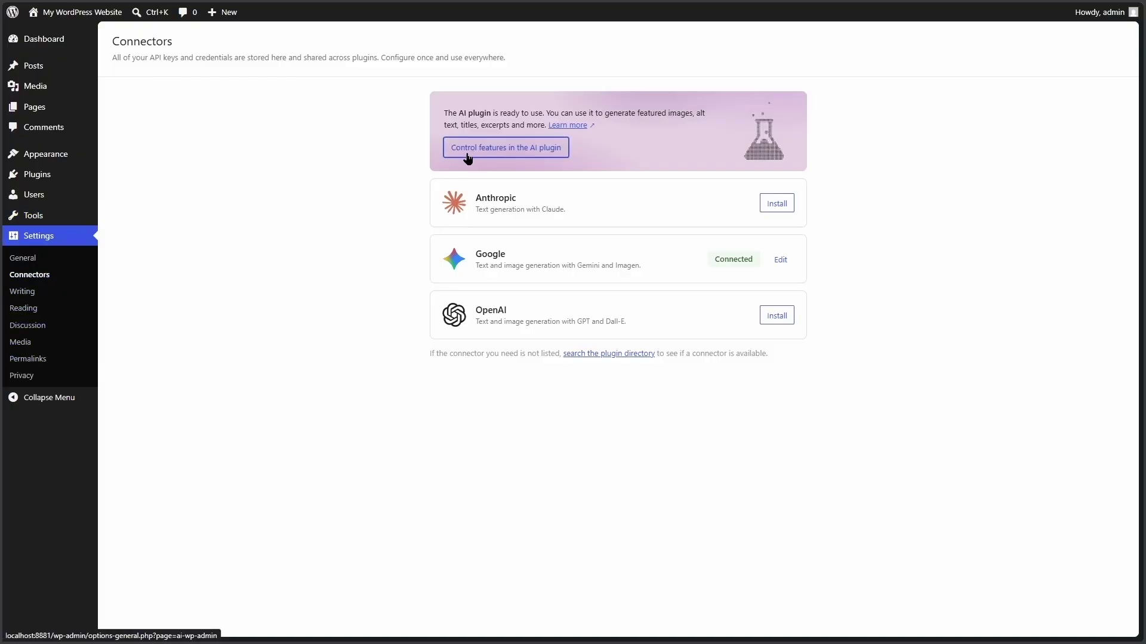
pyautogui.click(548, 154)
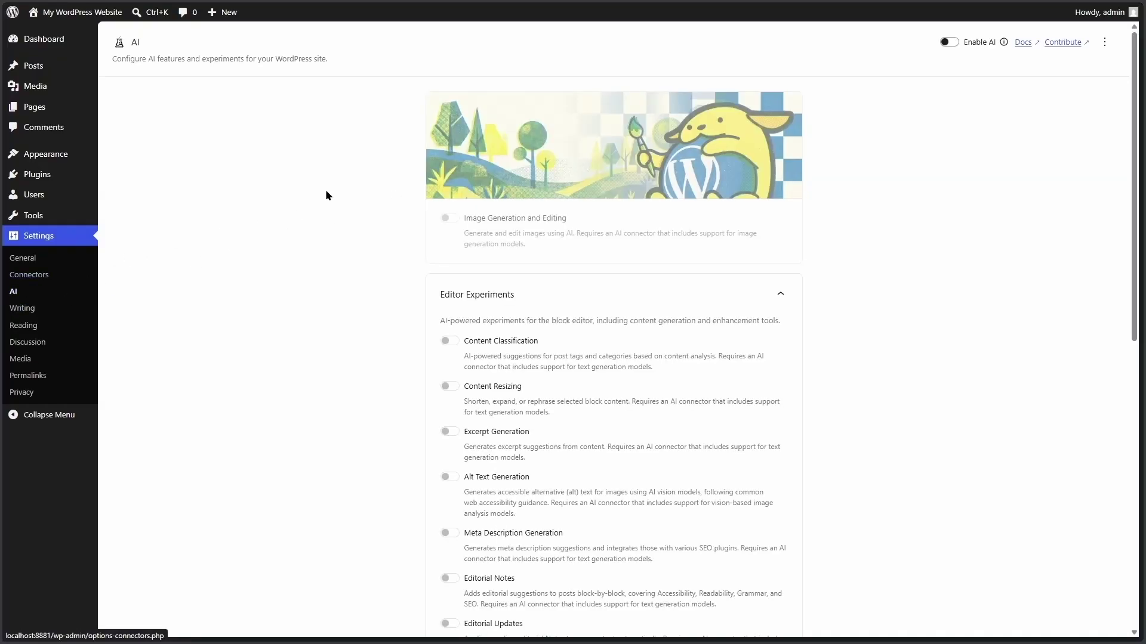
# Step: Enable AI for the site and turn on Image Generation and Editing
pyautogui.scroll(-2, 325, 188)
pyautogui.scroll(-3, 613, 358)
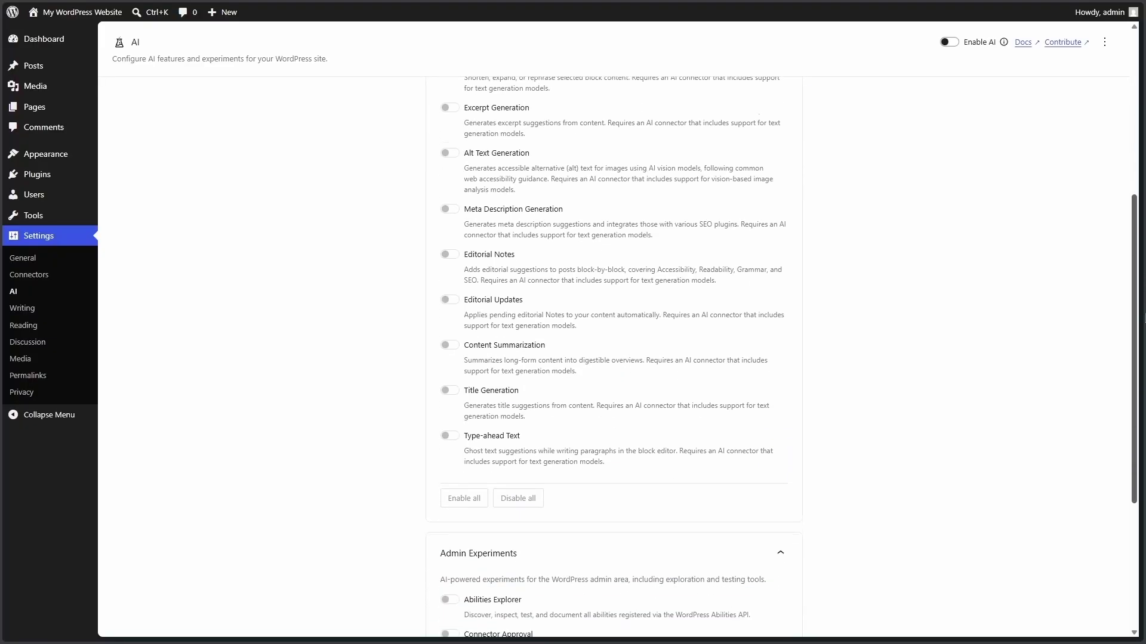
pyautogui.scroll(6, 614, 358)
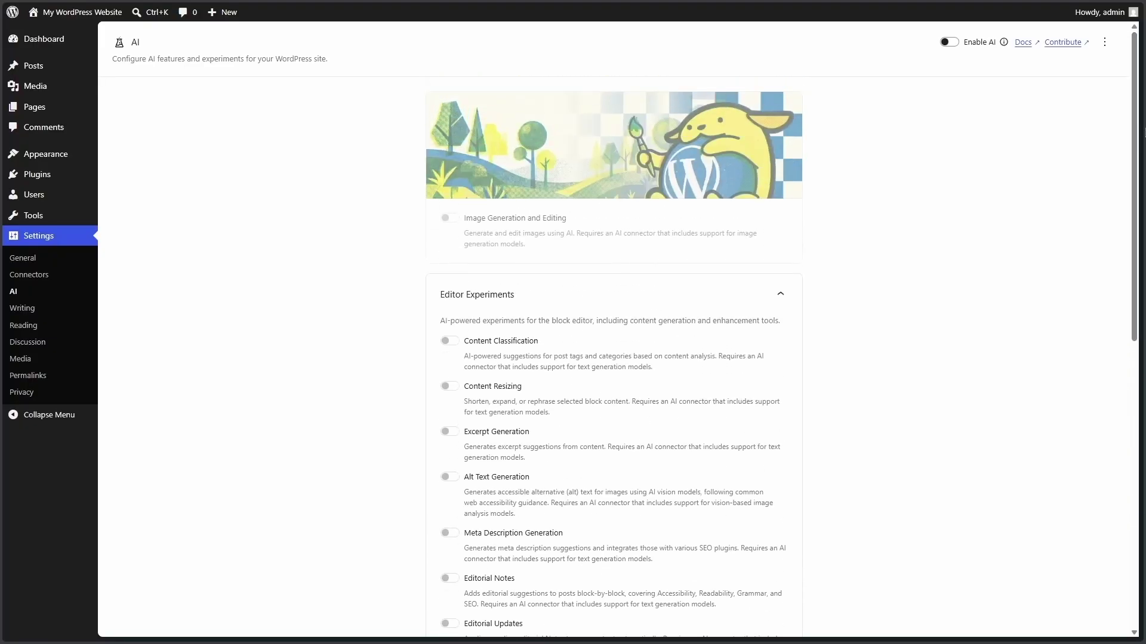
pyautogui.click(954, 43)
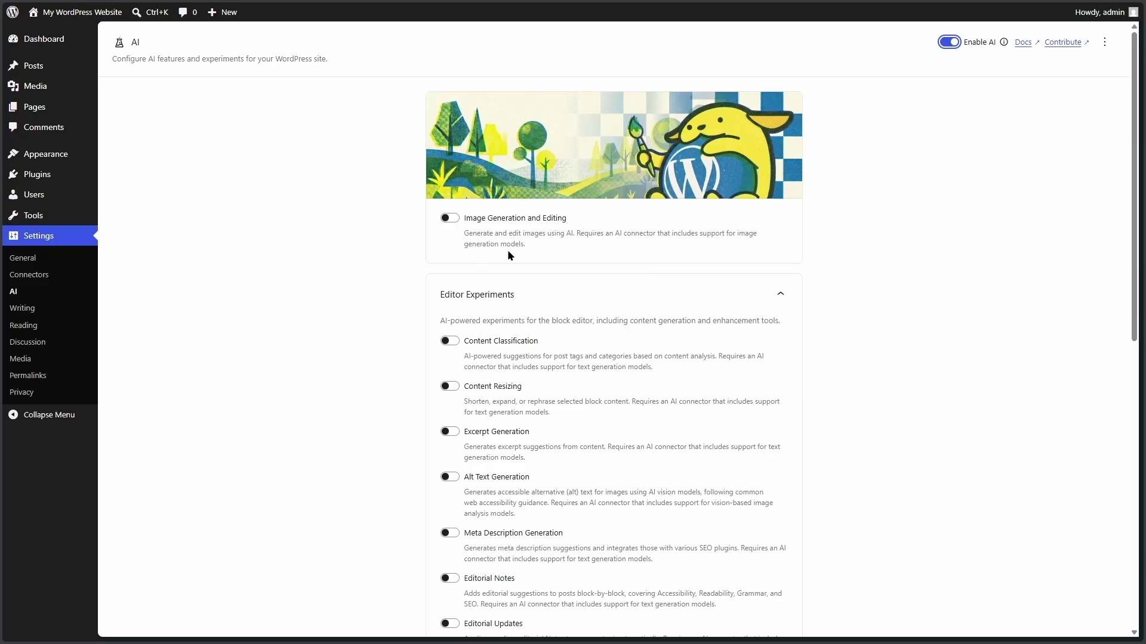
pyautogui.click(454, 226)
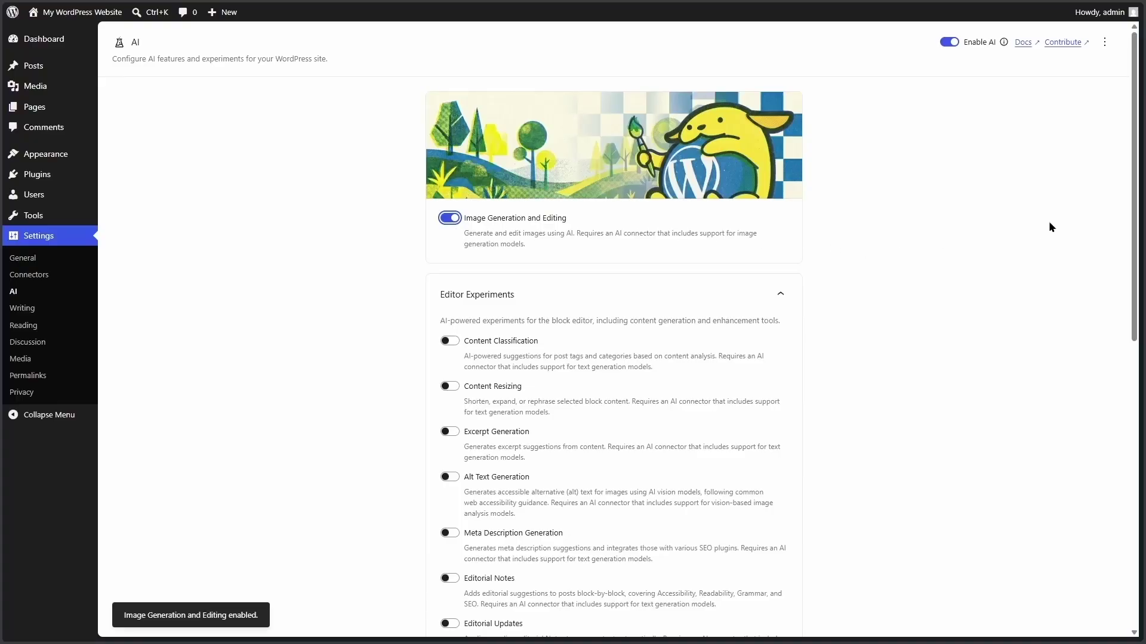
# Step: Turn on Content Classification with its taxonomy strategy set to "Suggest new terms based on context"
pyautogui.moveTo(1133, 186); pyautogui.dragTo(1133, 231)
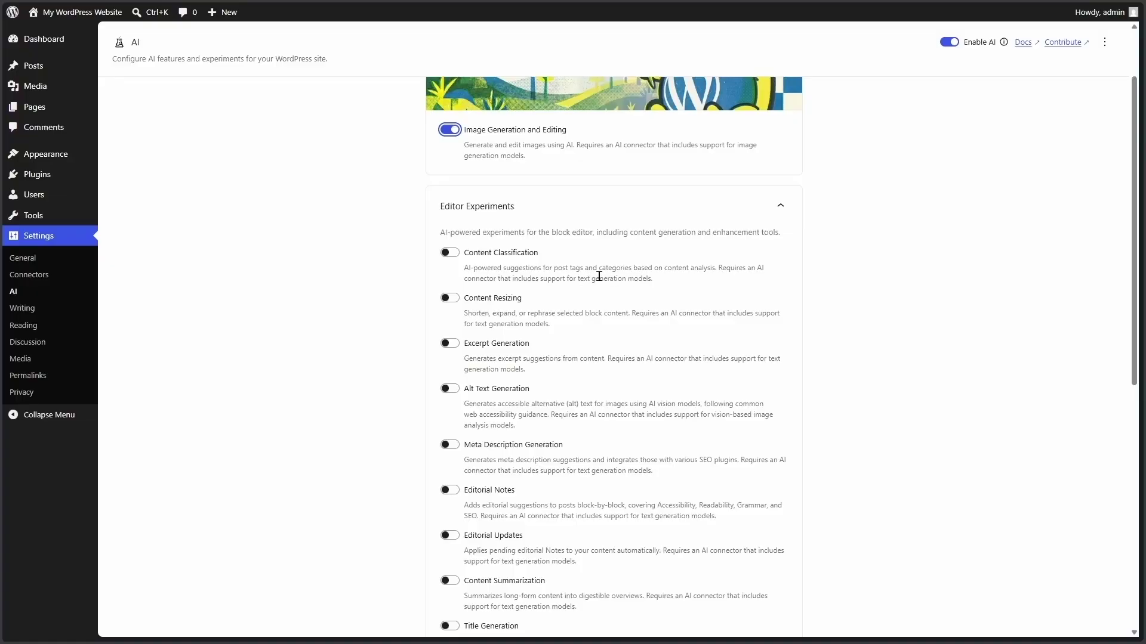
pyautogui.click(448, 253)
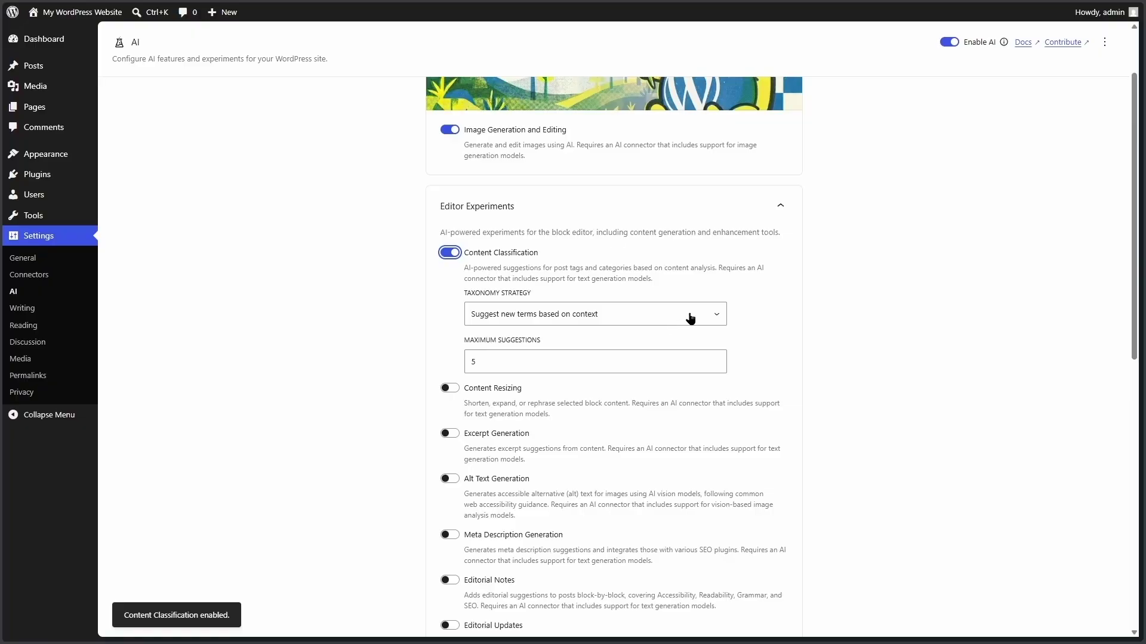
pyautogui.click(716, 319)
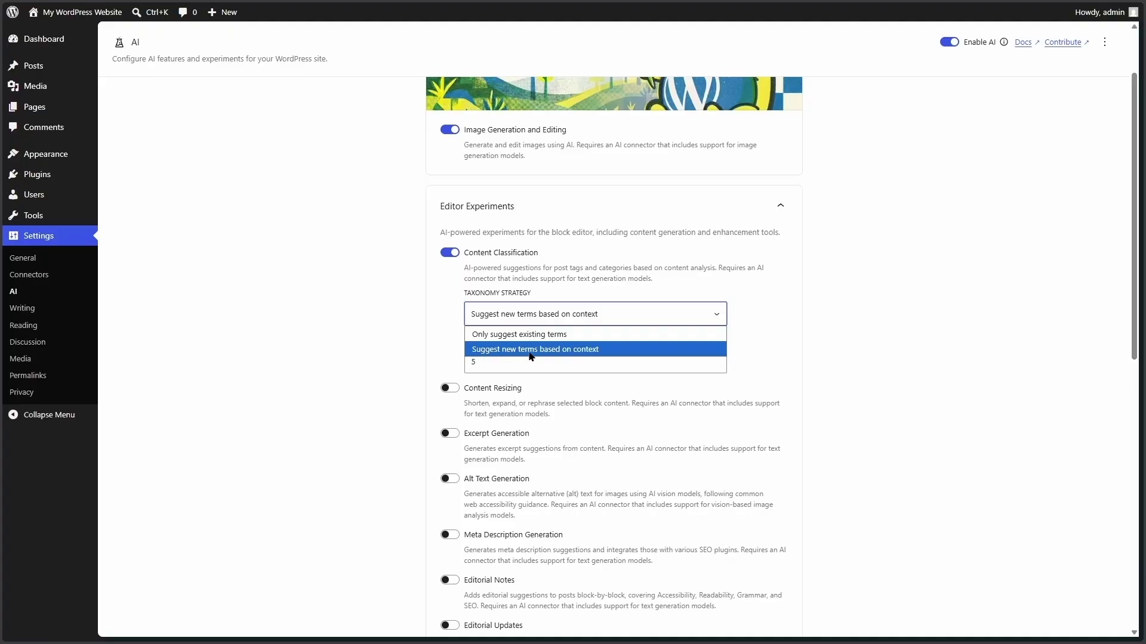
pyautogui.click(569, 352)
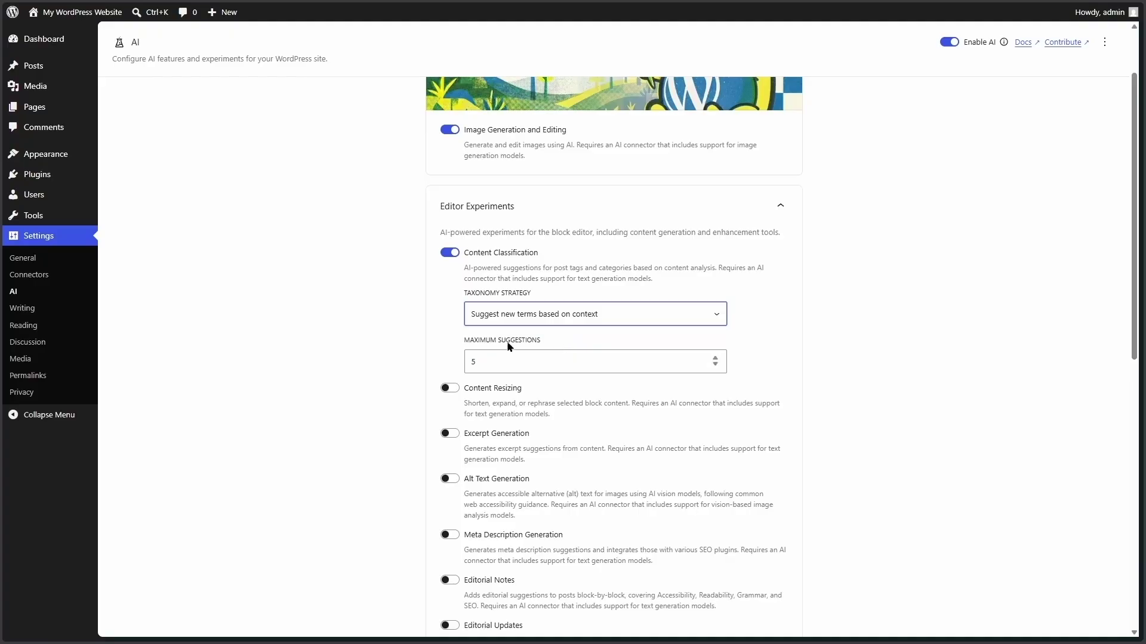
pyautogui.click(529, 314)
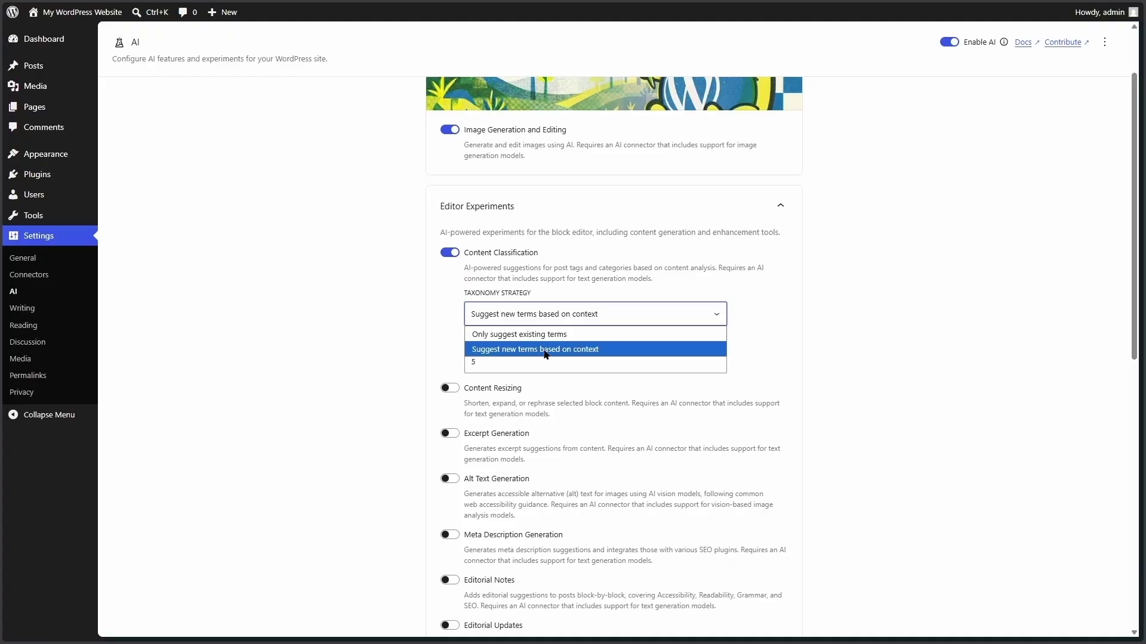
pyautogui.click(546, 352)
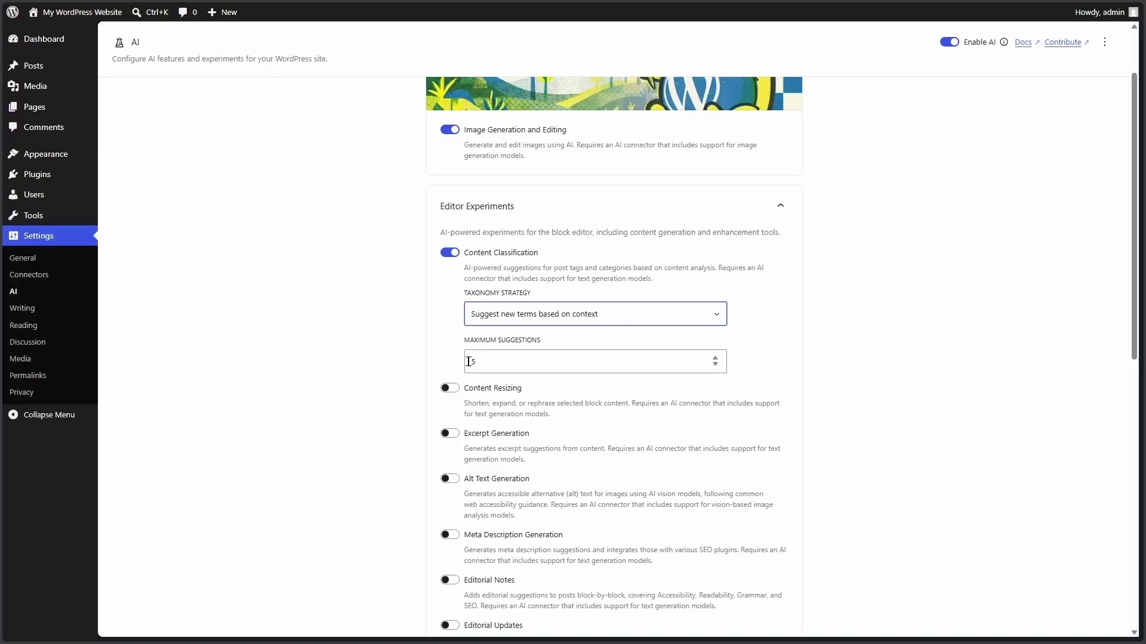
# Step: Turn on the Content Resizing, Excerpt Generation, Alt Text Generation and Meta Description Generation editor experiments
pyautogui.scroll(-1, 464, 355)
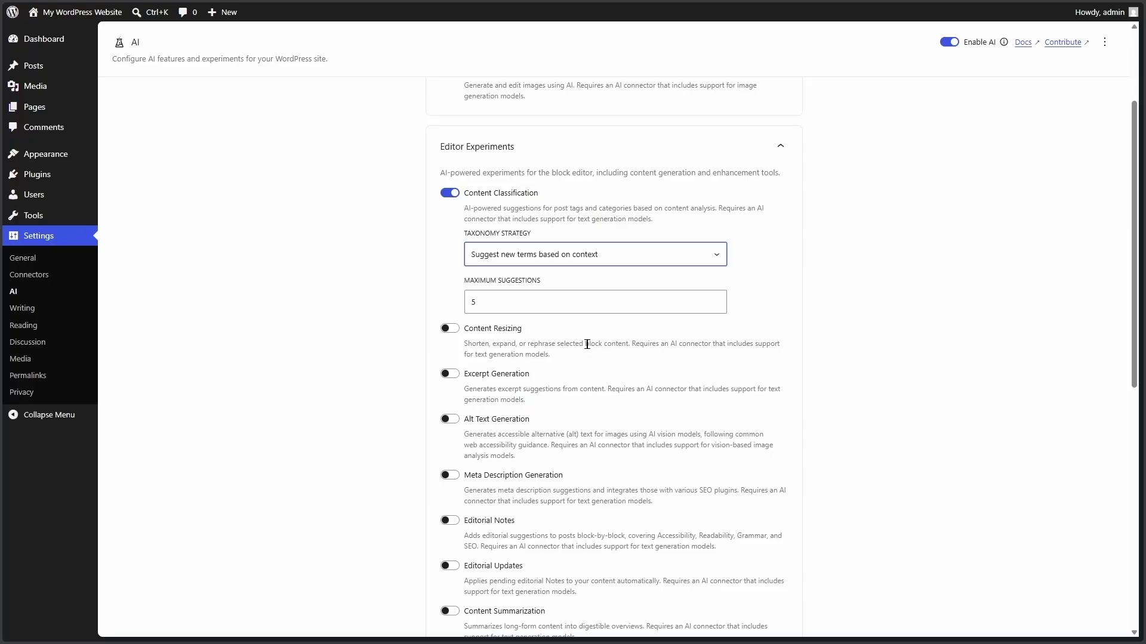
pyautogui.click(446, 330)
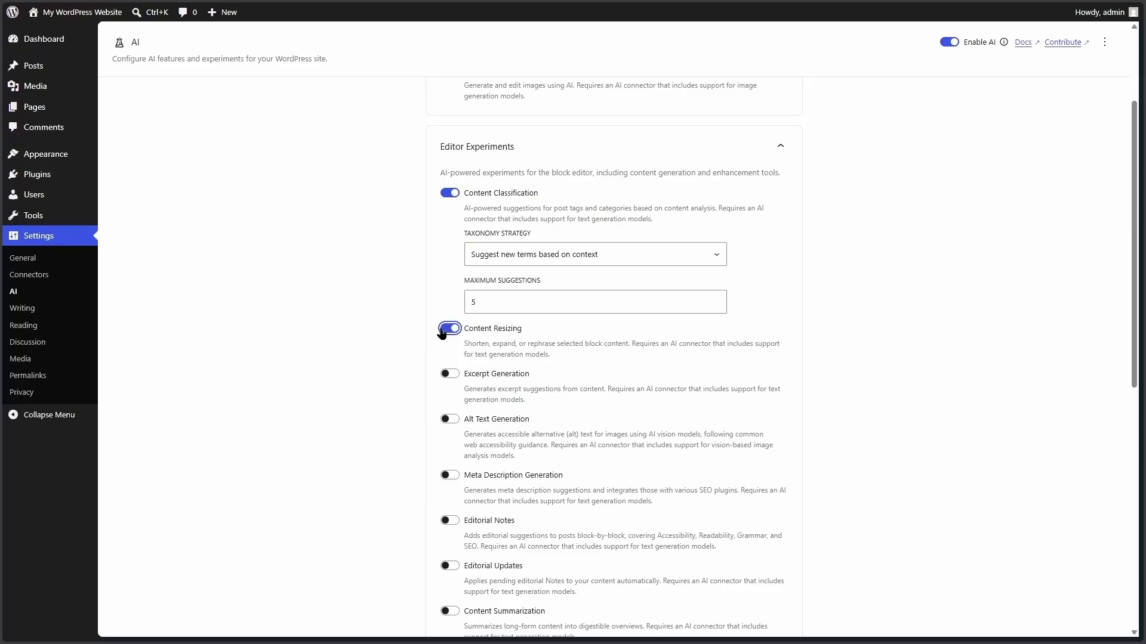
pyautogui.scroll(-1, 418, 340)
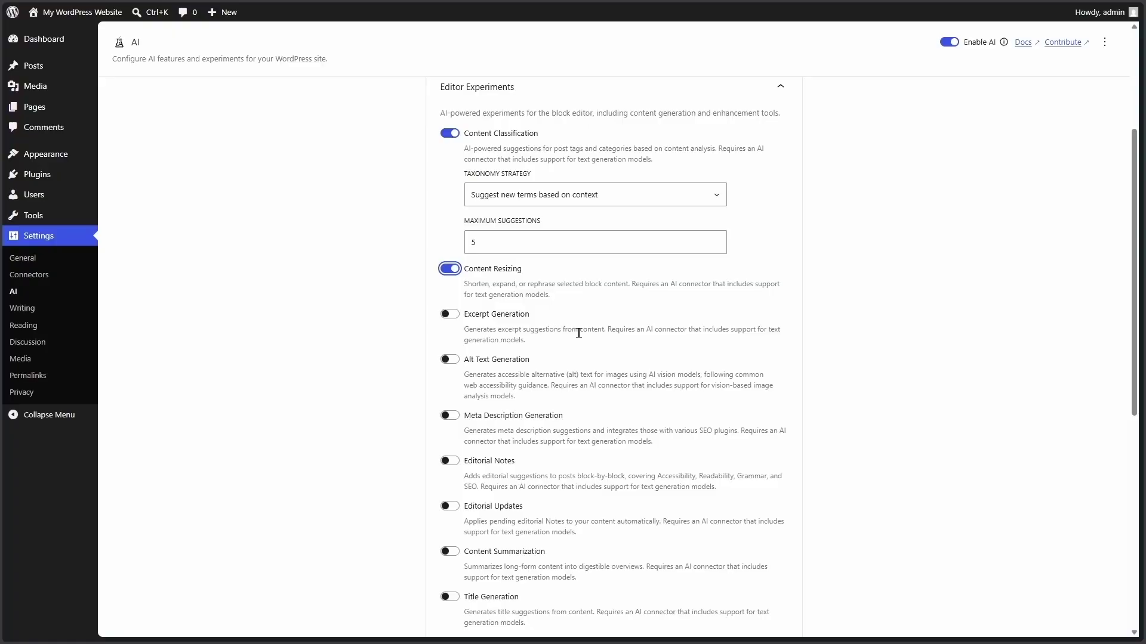
pyautogui.click(450, 315)
pyautogui.click(447, 360)
pyautogui.click(450, 417)
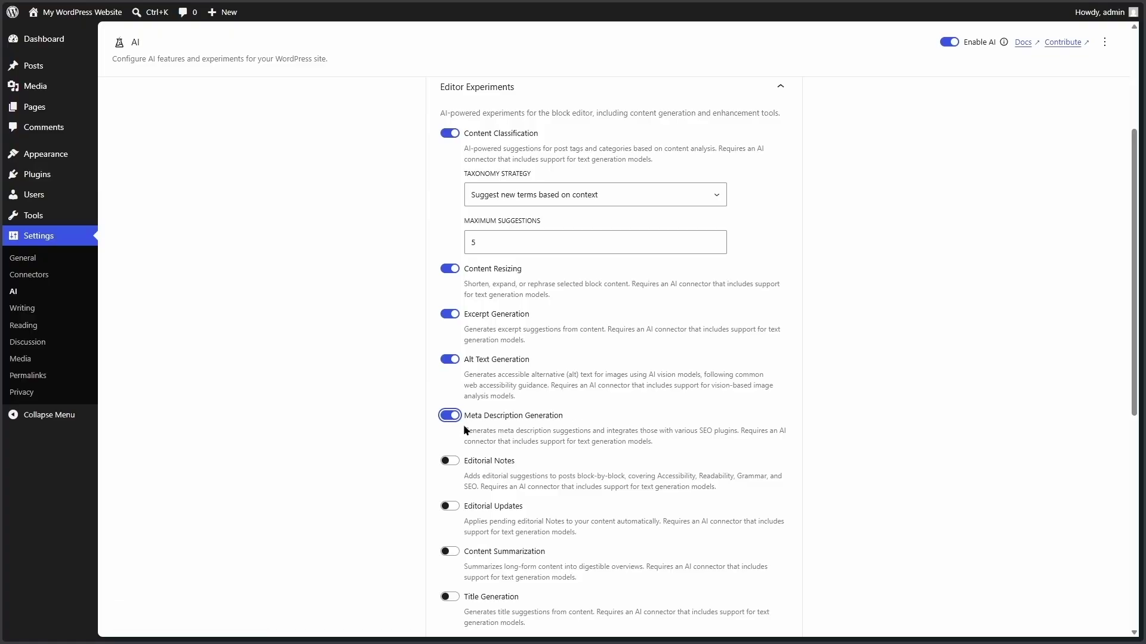
pyautogui.scroll(-1, 460, 421)
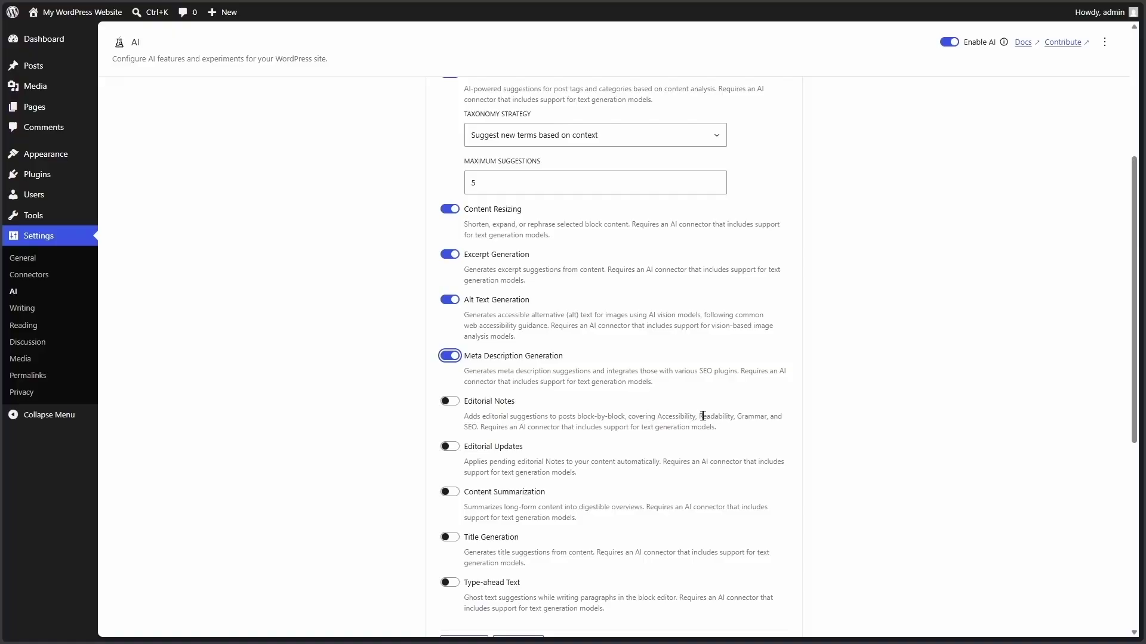
# Step: Turn on the Editorial Notes, Editorial Updates, Content Summarization, Title Generation and Type-ahead Text editor experiments
pyautogui.click(449, 401)
pyautogui.click(450, 446)
pyautogui.click(449, 492)
pyautogui.scroll(-1, 445, 483)
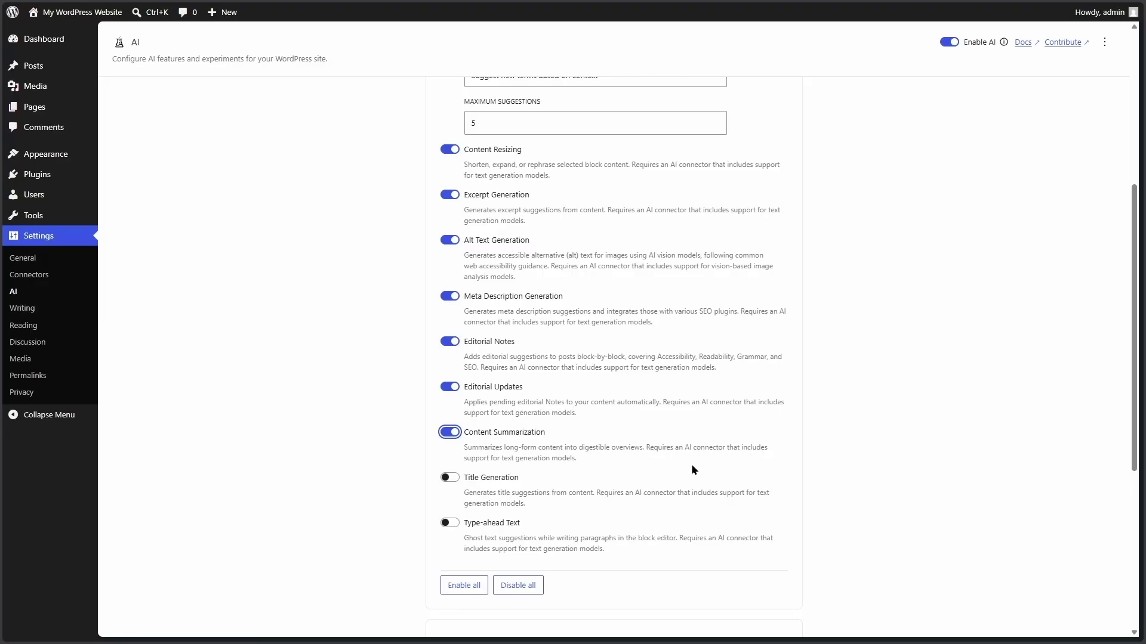
pyautogui.click(449, 479)
pyautogui.click(449, 523)
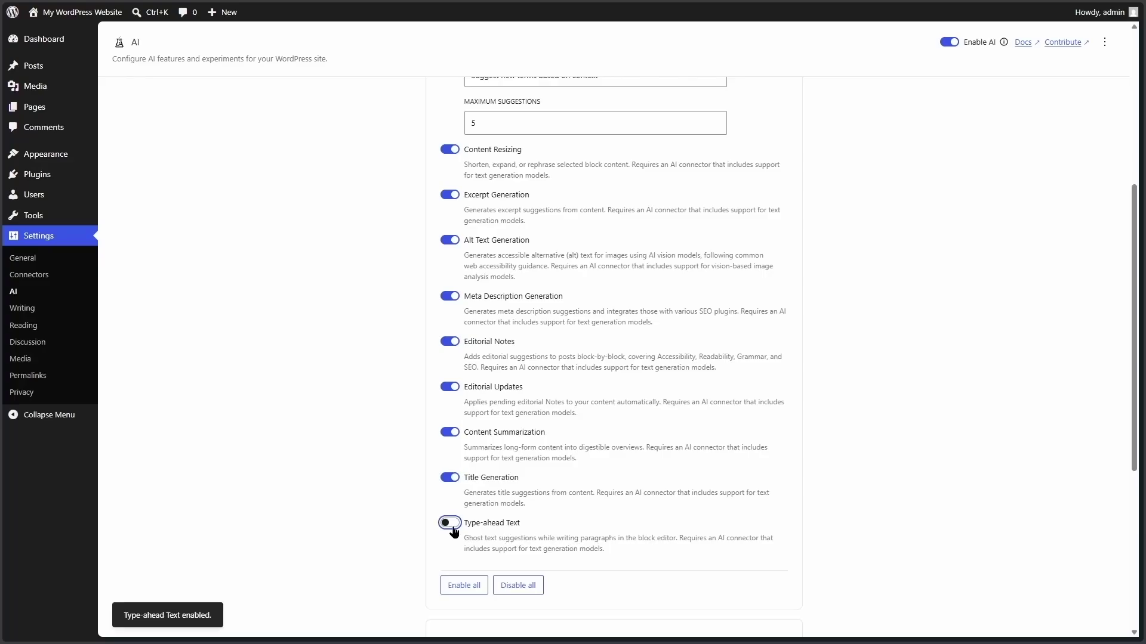
pyautogui.click(468, 587)
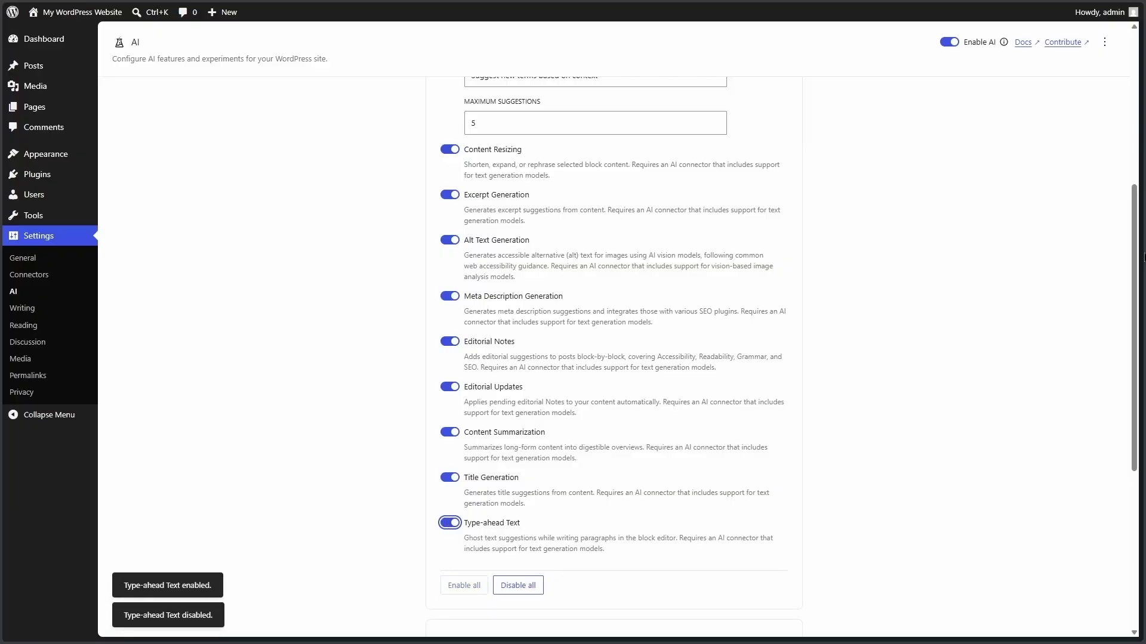
# Step: Open the draft post "How to start your Freelance Career" for editing
pyautogui.moveTo(1136, 262); pyautogui.dragTo(1124, 430)
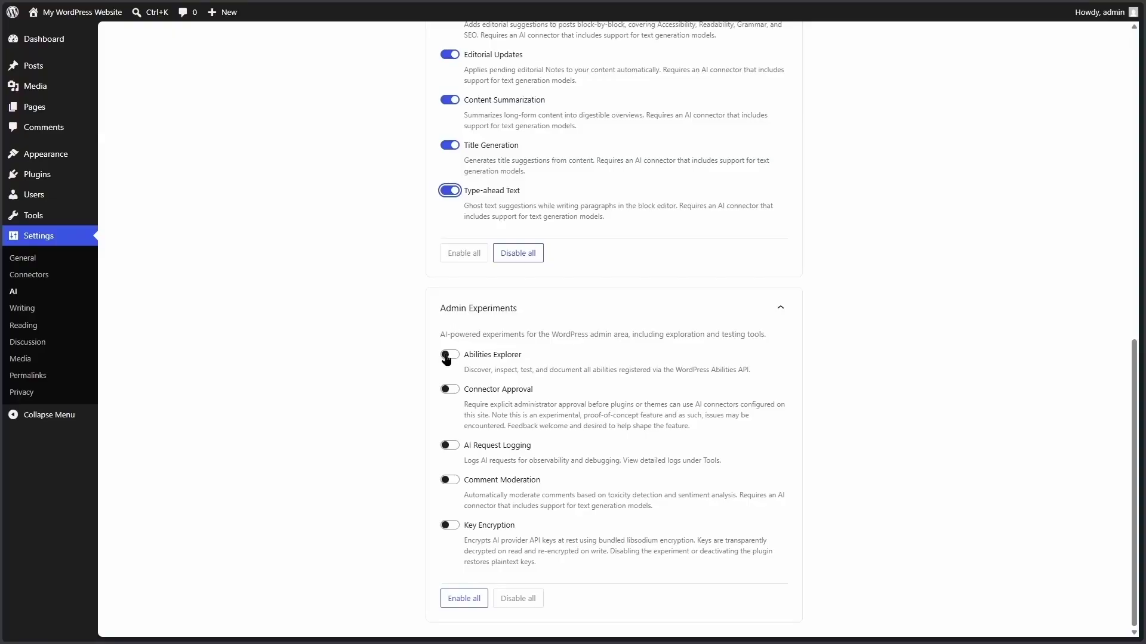
pyautogui.moveTo(1137, 493); pyautogui.dragTo(1133, 179)
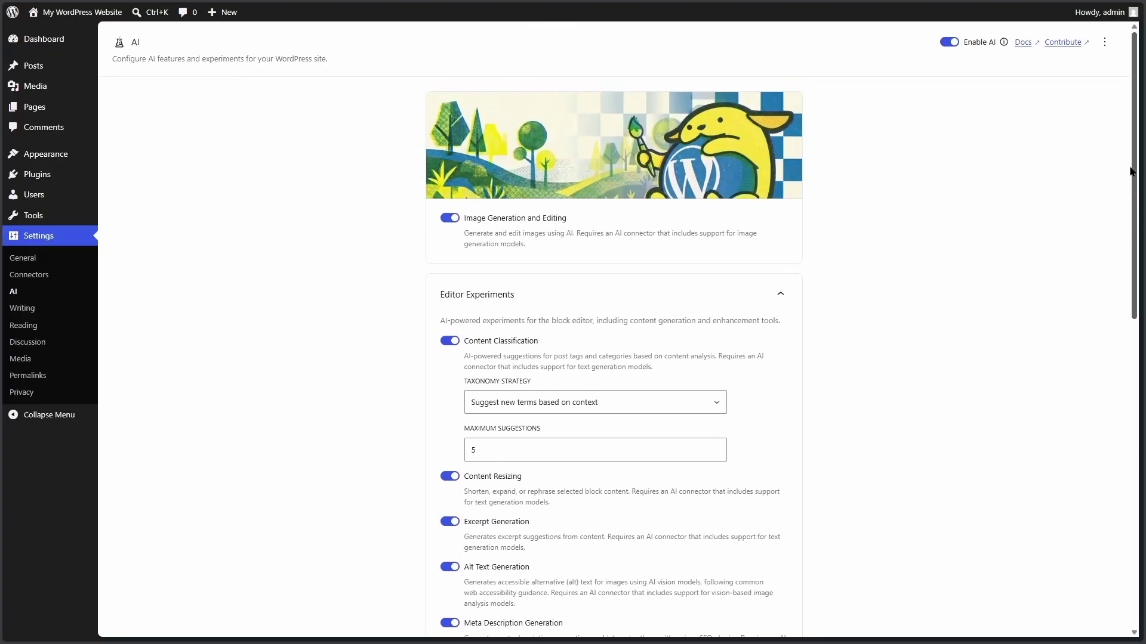
pyautogui.click(128, 69)
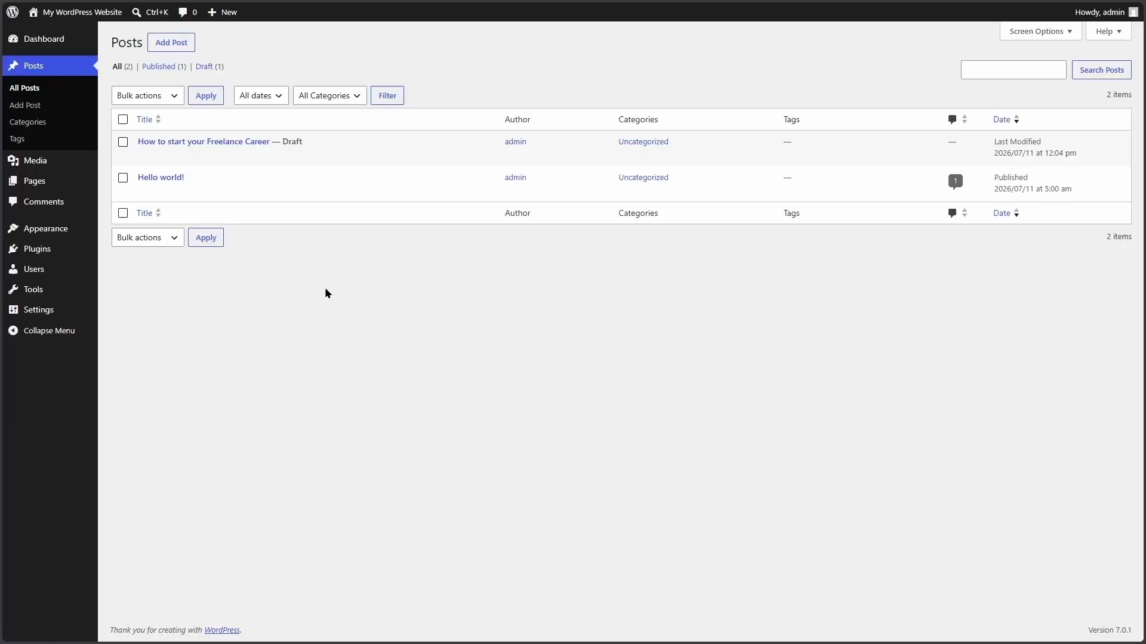
pyautogui.moveTo(154, 158)
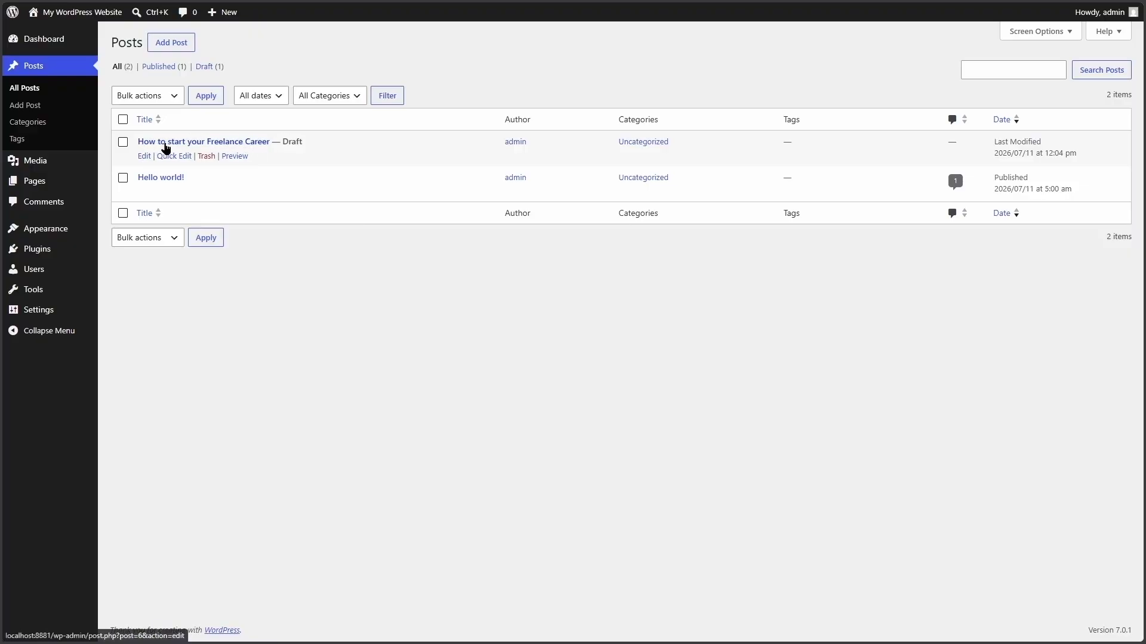
pyautogui.click(145, 157)
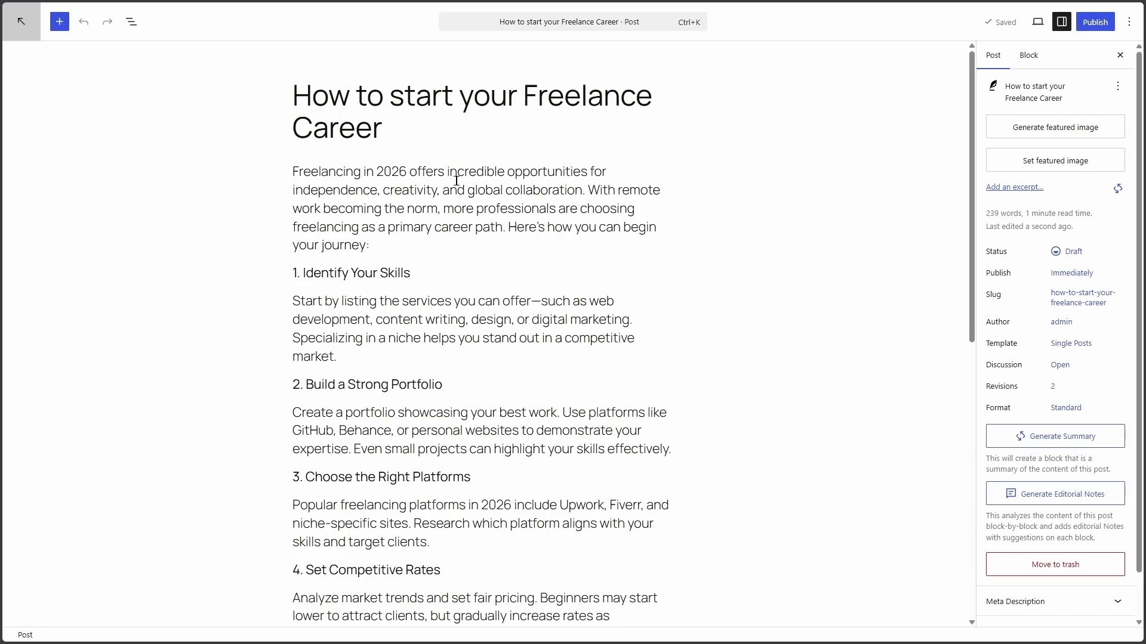
# Step: Generate an AI title suggestion for the post and insert "How to Start Your Freelance Career in 2026: A Step-by-Step Guide"
pyautogui.moveTo(977, 147)
pyautogui.mouseDown()
pyautogui.moveTo(974, 299)
pyautogui.moveTo(974, 147)
pyautogui.mouseUp()
pyautogui.click(382, 96)
pyautogui.click(334, 59)
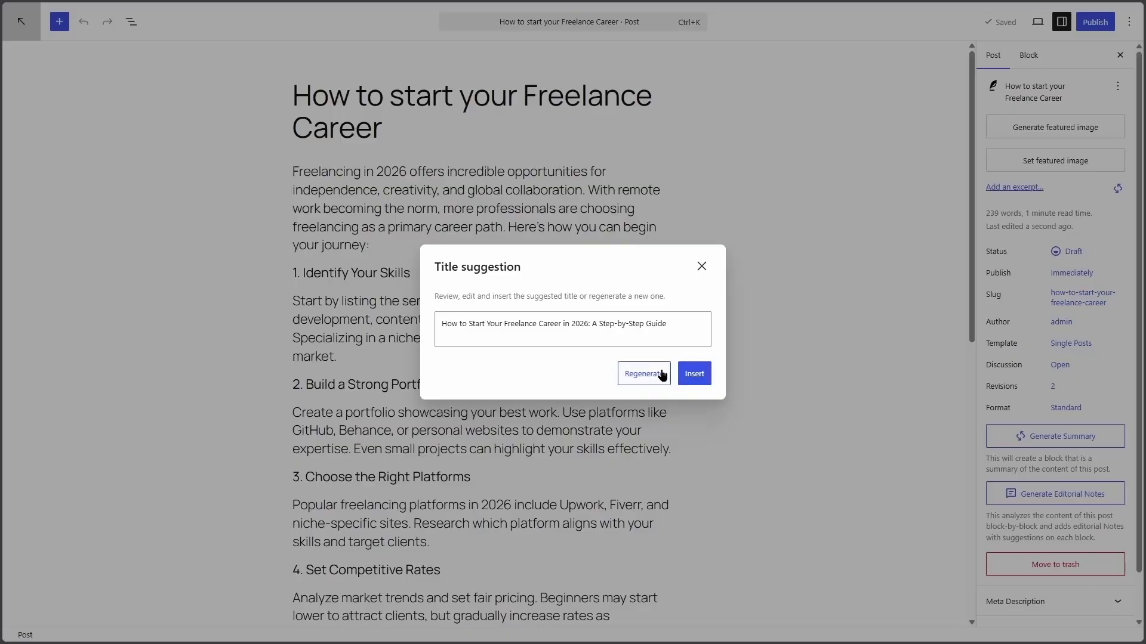
pyautogui.click(695, 375)
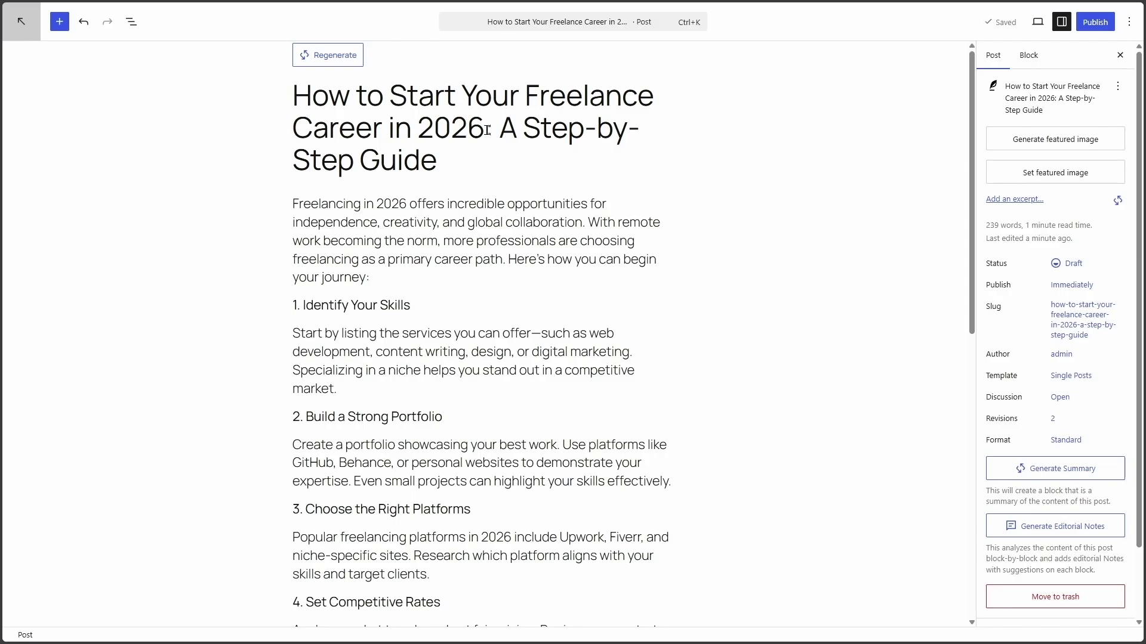
# Step: Remove "in 2026" from the post title so it reads "How to Start Your Freelance Career: A Step-by-Step Guide"
pyautogui.moveTo(486, 130); pyautogui.dragTo(382, 136)
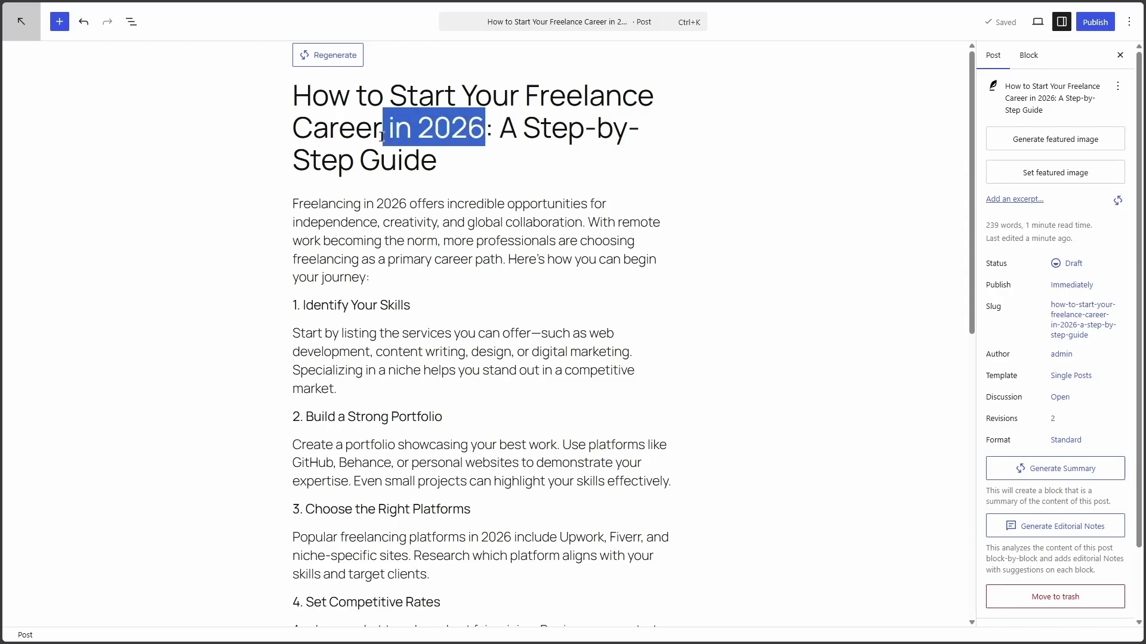
pyautogui.press('BackSpace')
pyautogui.click(594, 143)
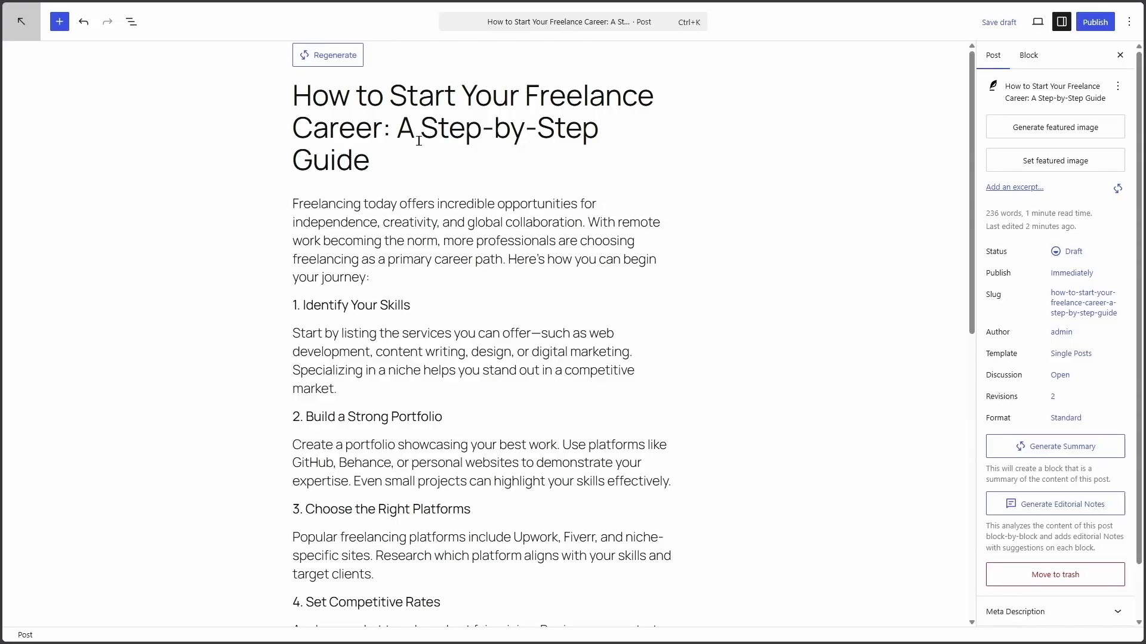
# Step: Generate an AI excerpt for the post and replace "in 2026" with "today" in its text
pyautogui.click(999, 188)
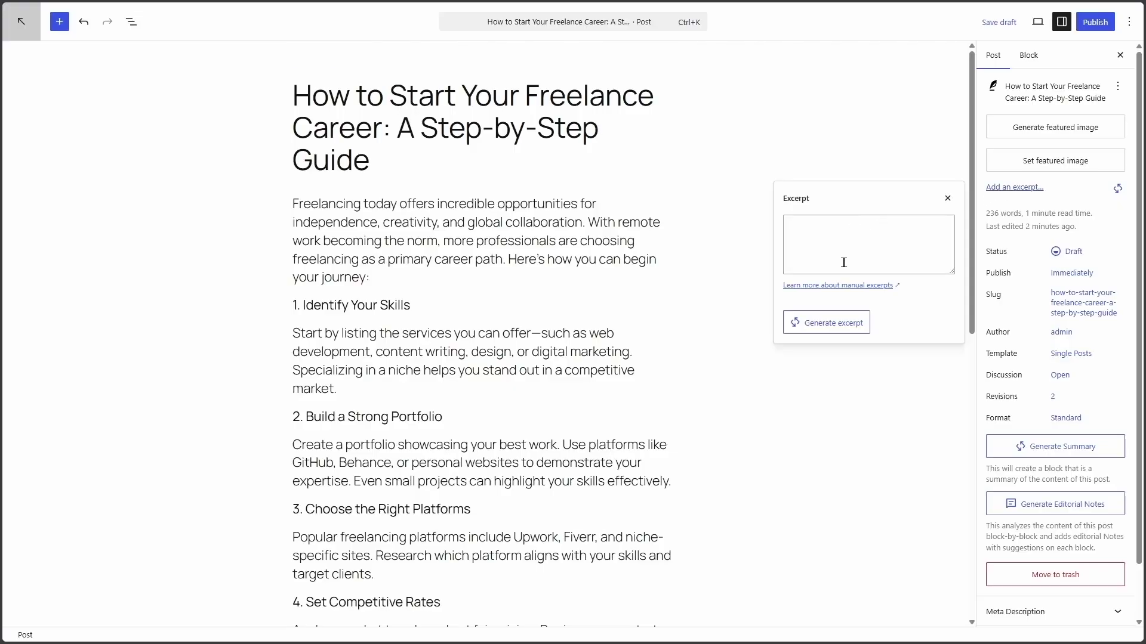
pyautogui.click(836, 327)
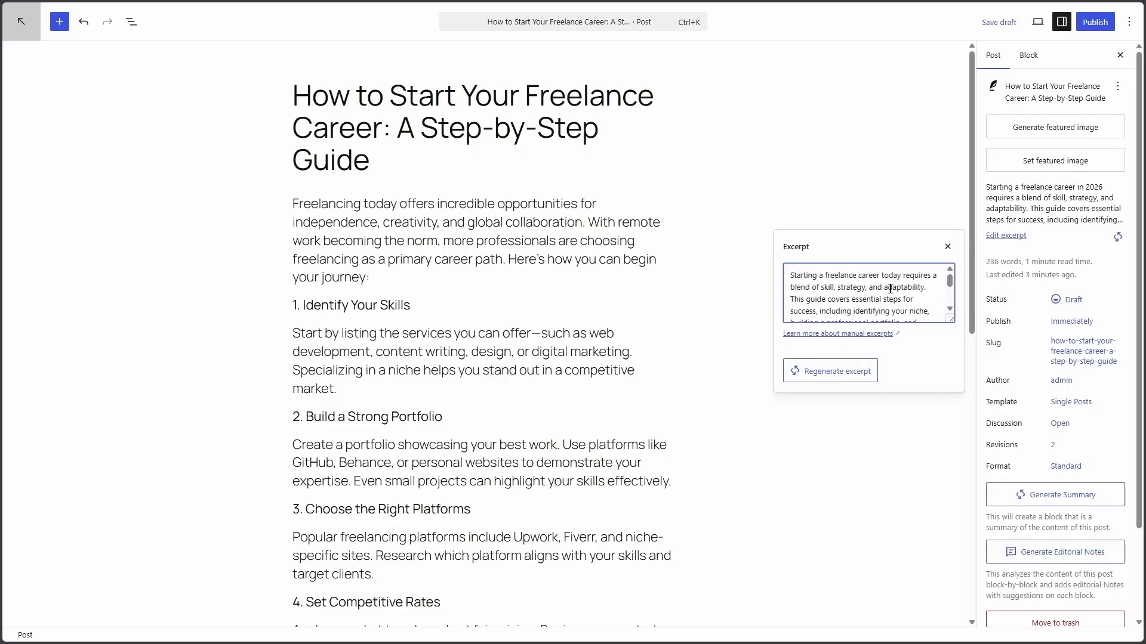
pyautogui.click(949, 247)
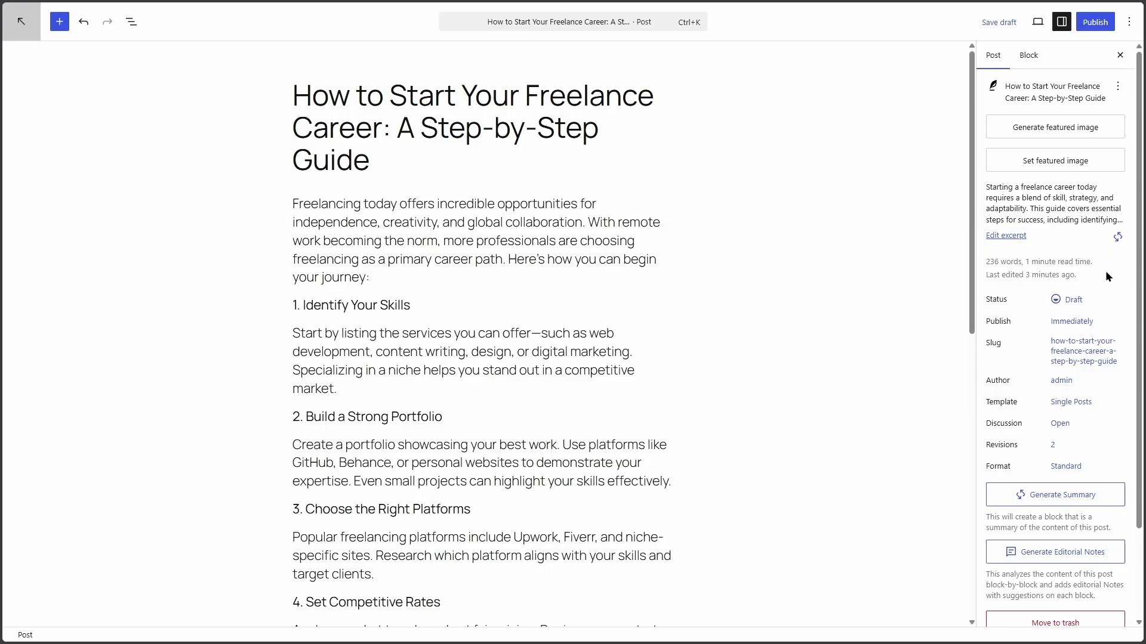
# Step: Generate a content summary block for the post, and generate and apply an AI meta description
pyautogui.click(1060, 501)
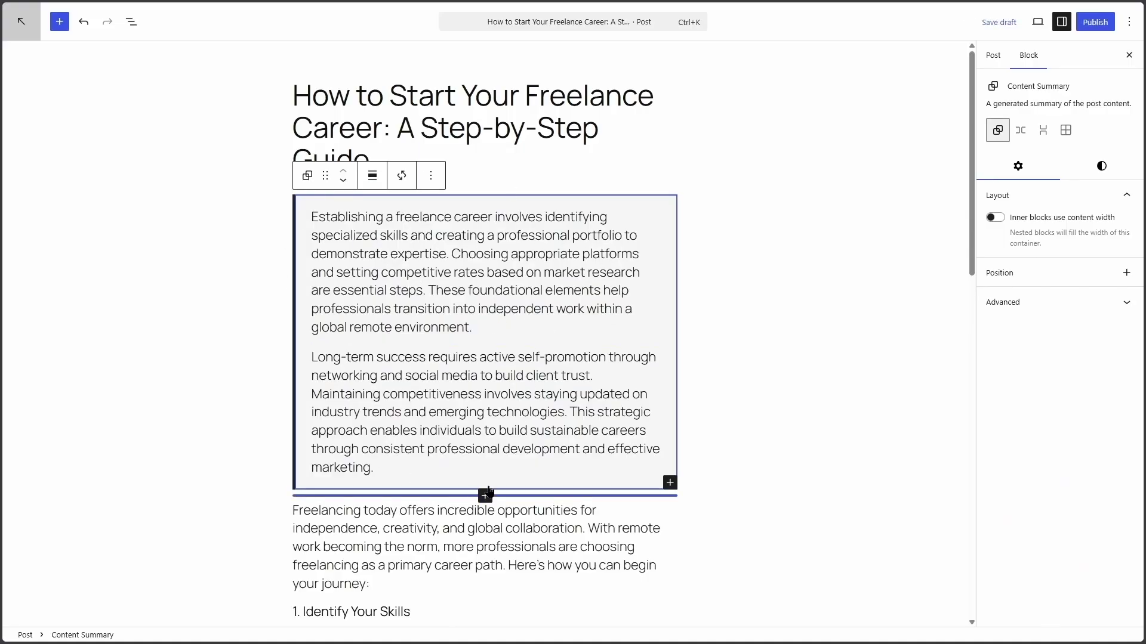
pyautogui.click(754, 335)
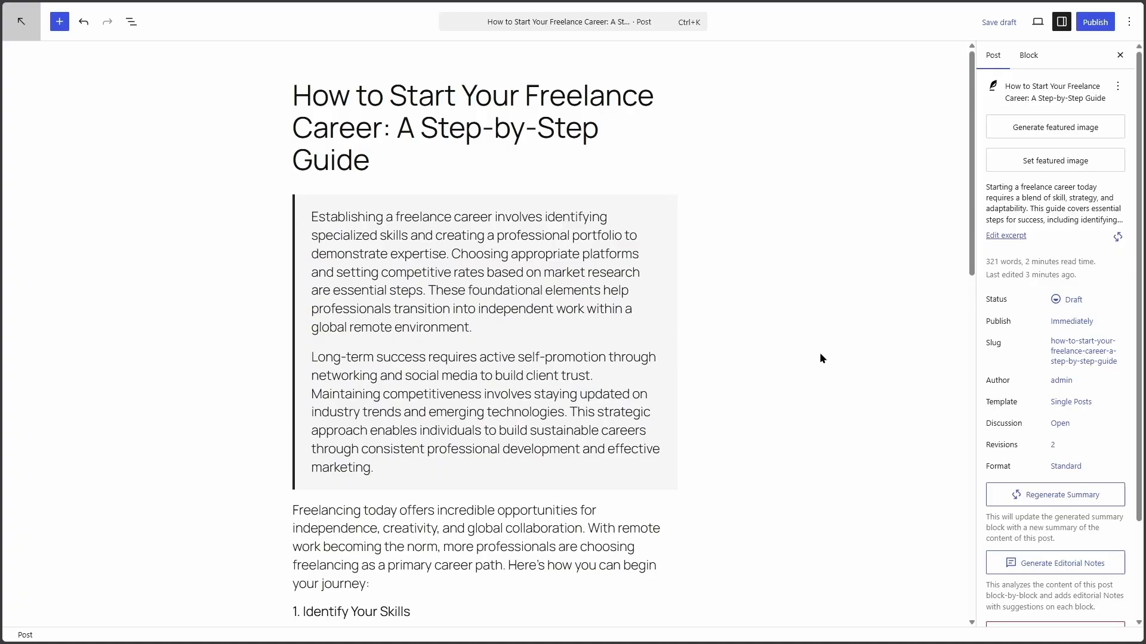
pyautogui.scroll(-2, 1033, 380)
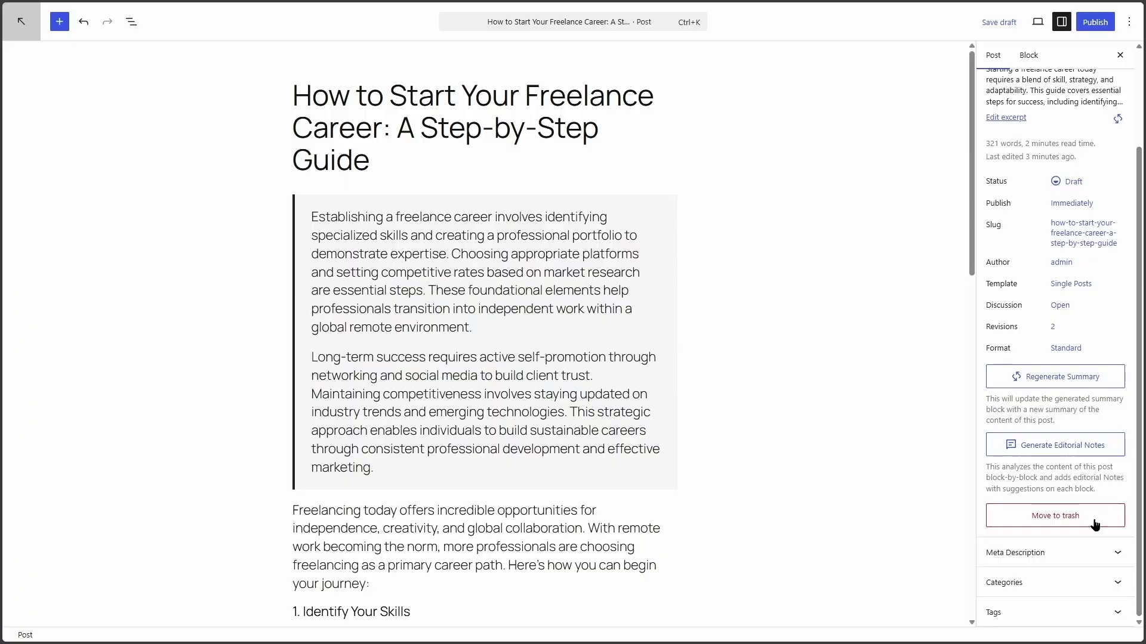
pyautogui.click(1087, 552)
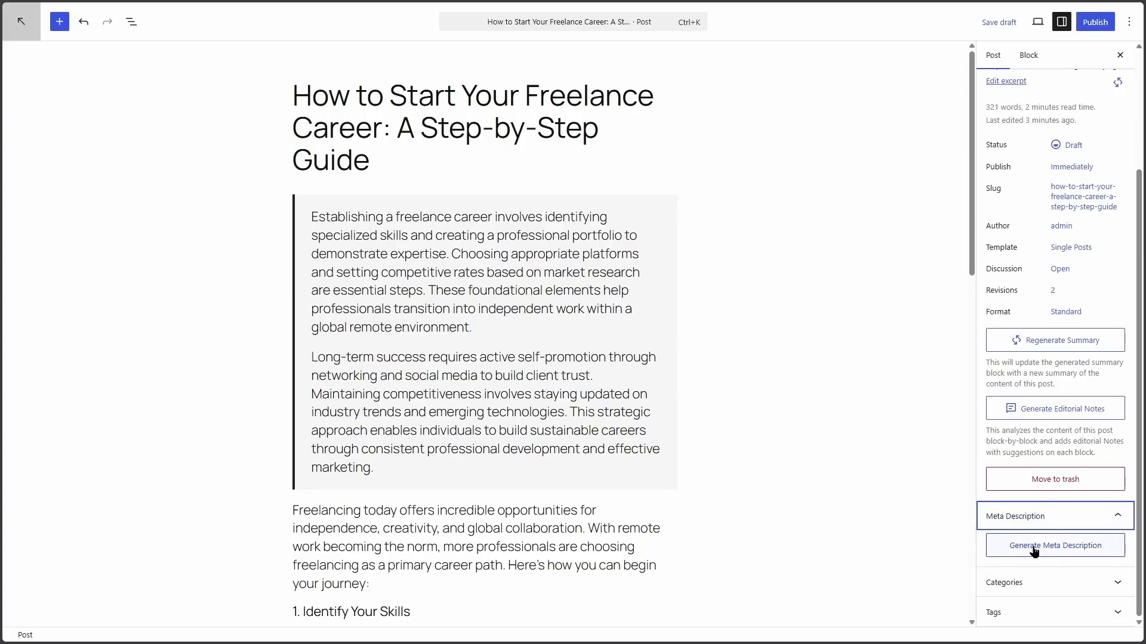
pyautogui.click(1034, 551)
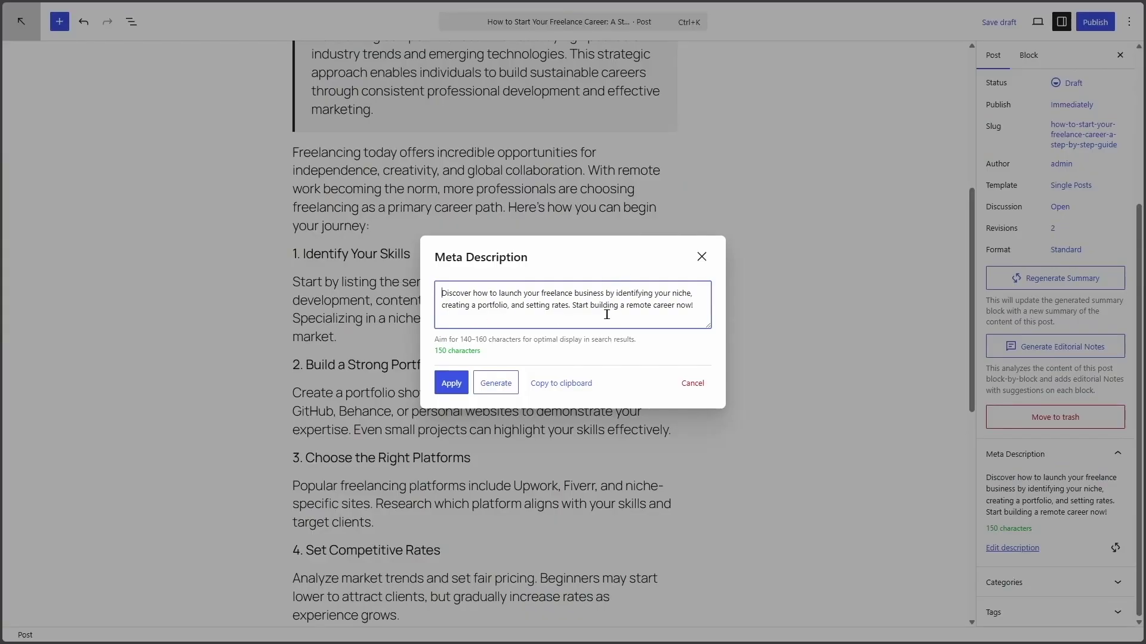
pyautogui.click(454, 385)
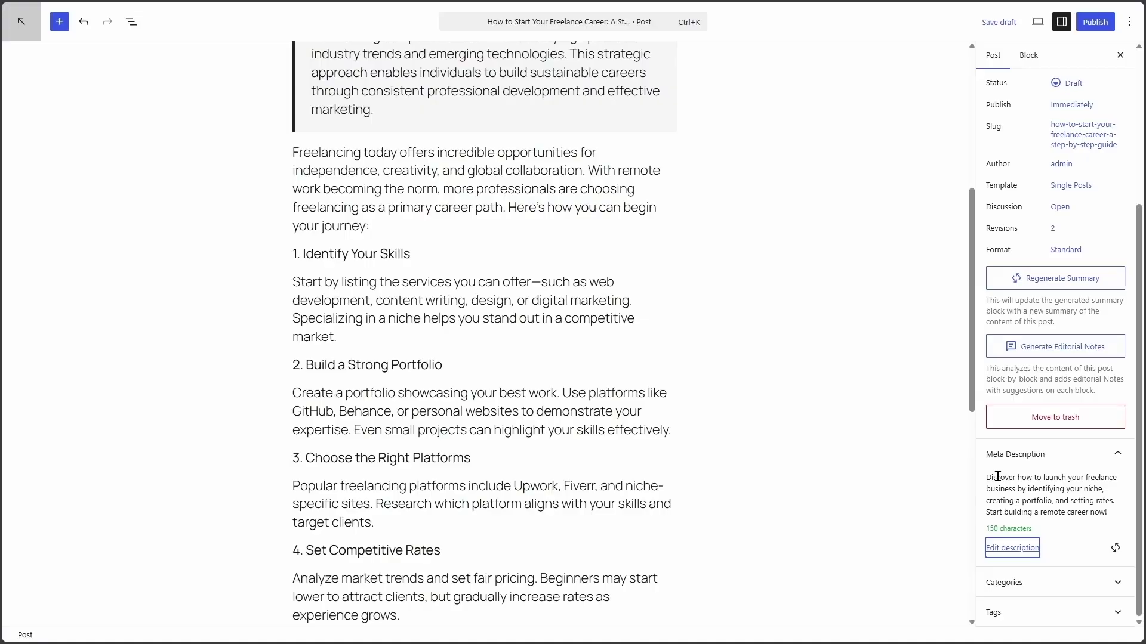
pyautogui.click(1036, 457)
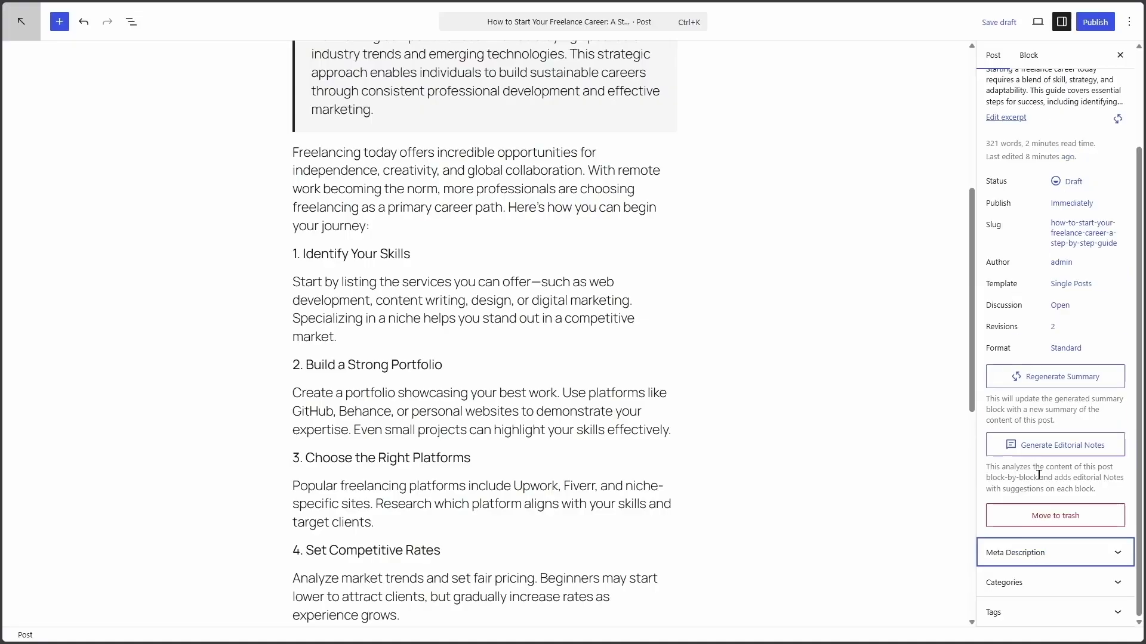
pyautogui.click(1043, 588)
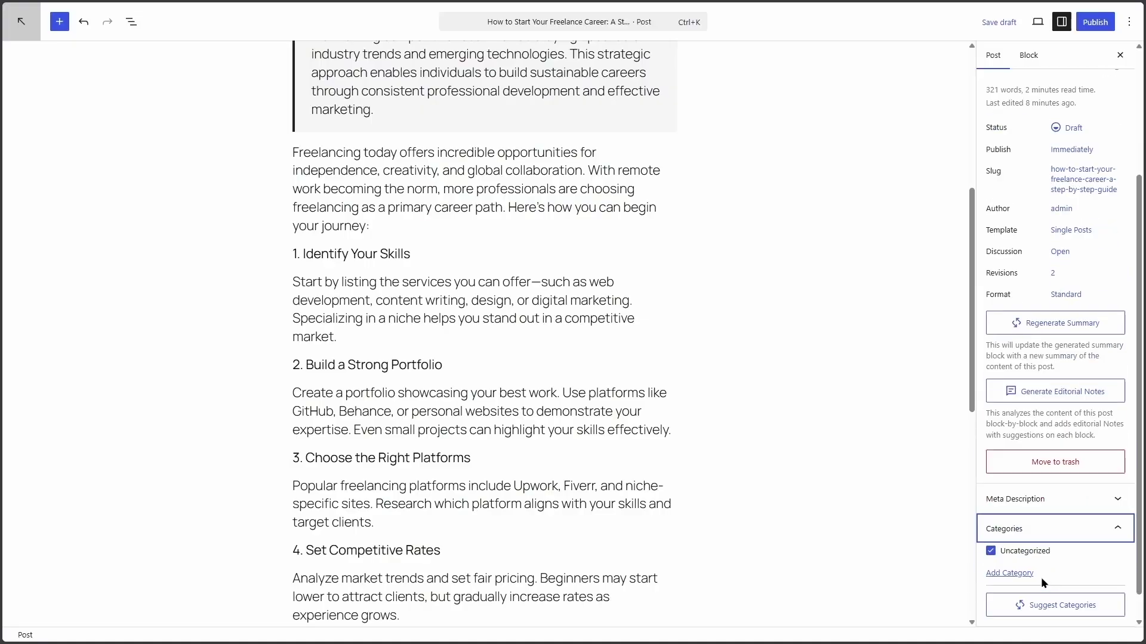
pyautogui.click(1058, 499)
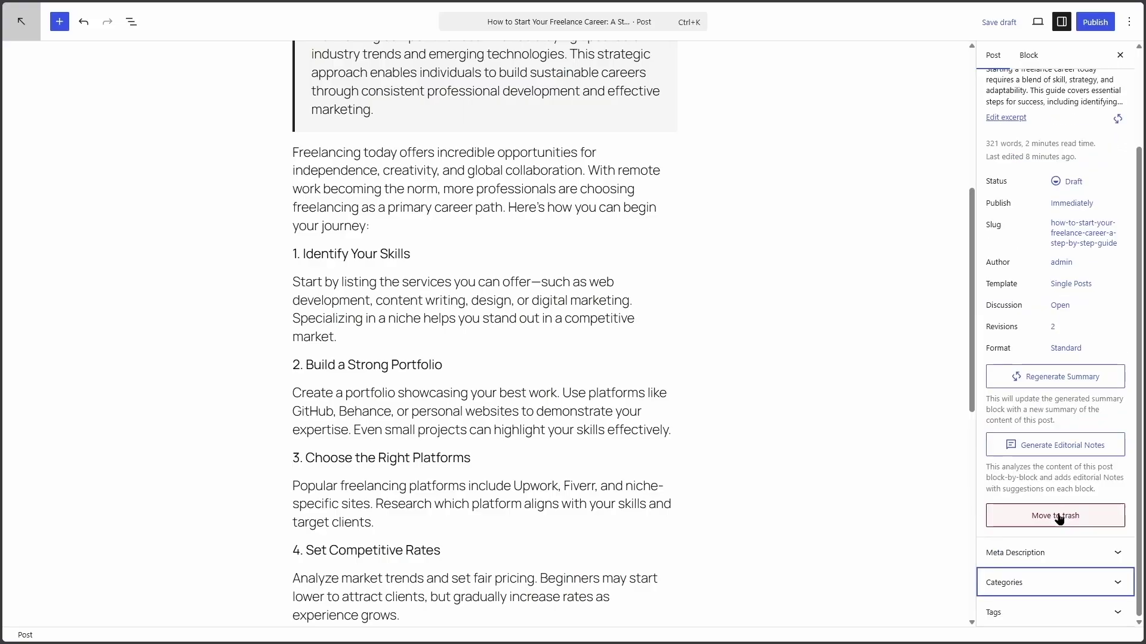
pyautogui.click(1033, 613)
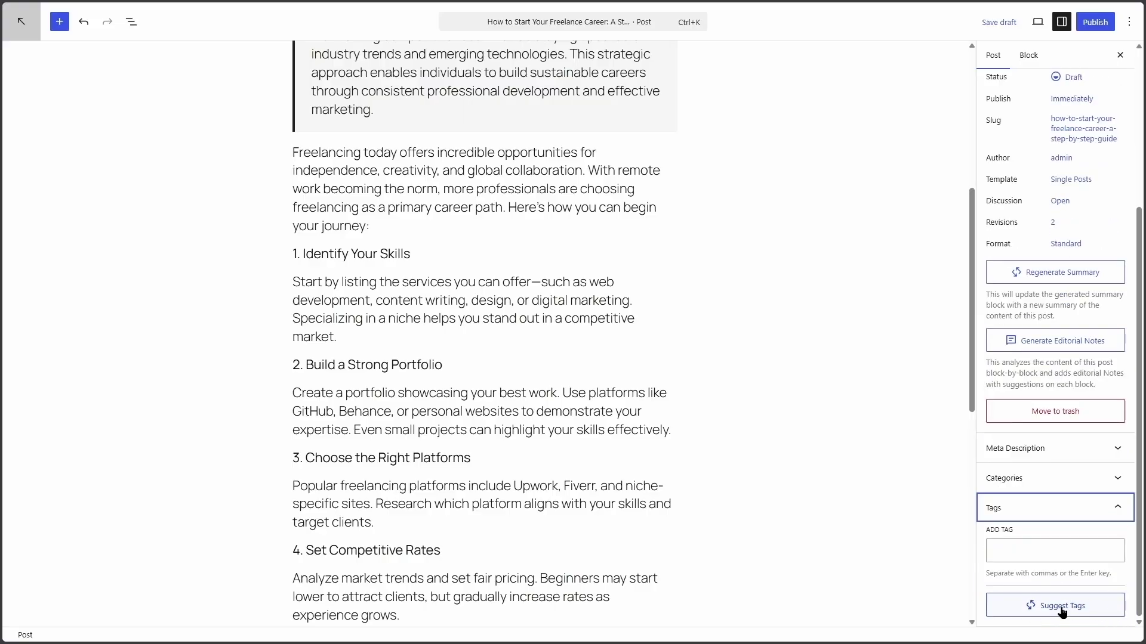
pyautogui.click(1085, 520)
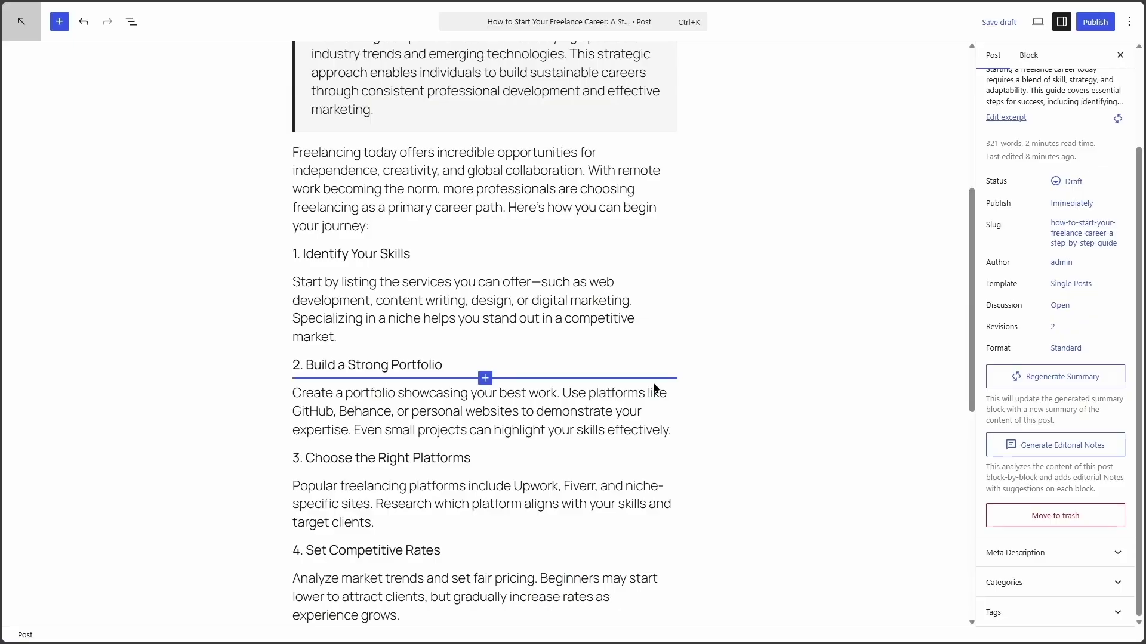
# Step: Add an image block below the paragraph of the "1. Identify Your Skills" section
pyautogui.click(349, 342)
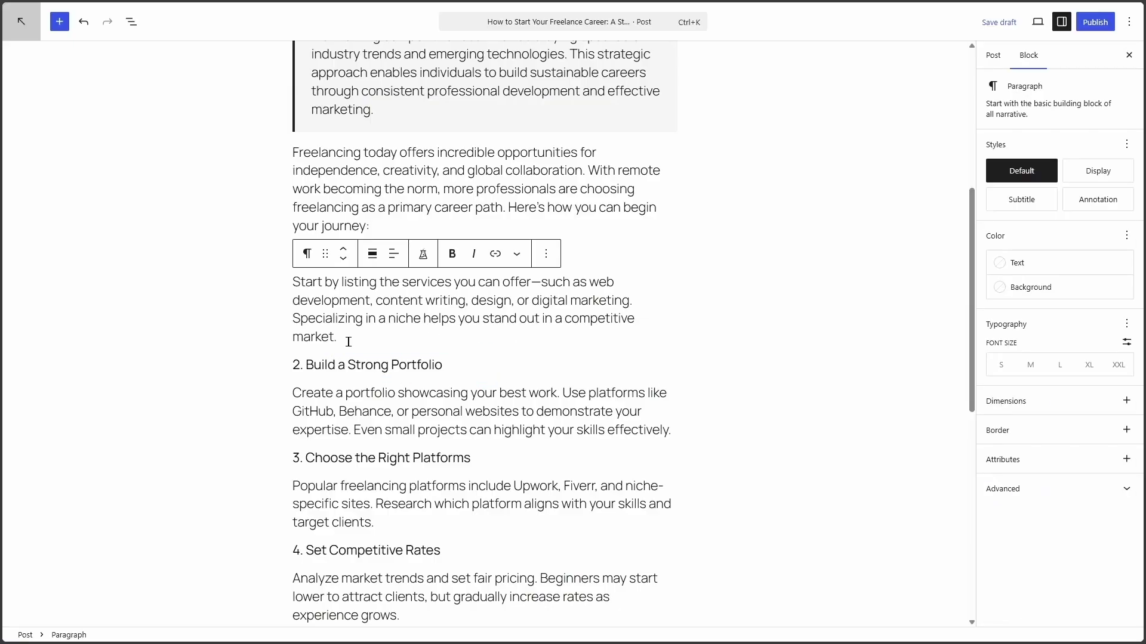
pyautogui.press('Return')
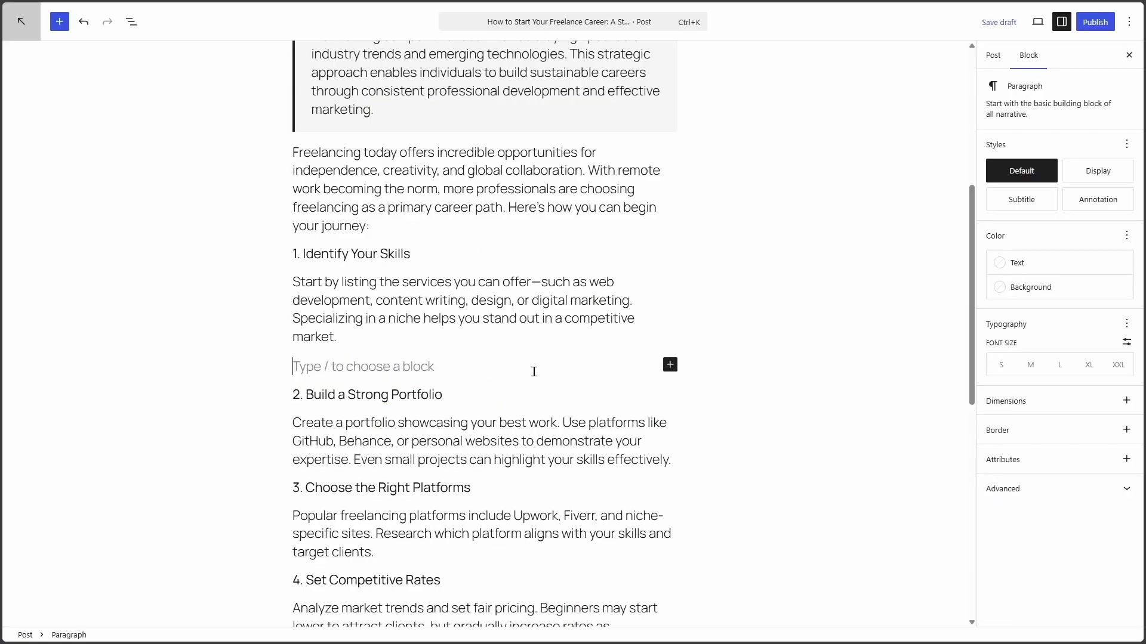
pyautogui.click(670, 364)
pyautogui.click(766, 440)
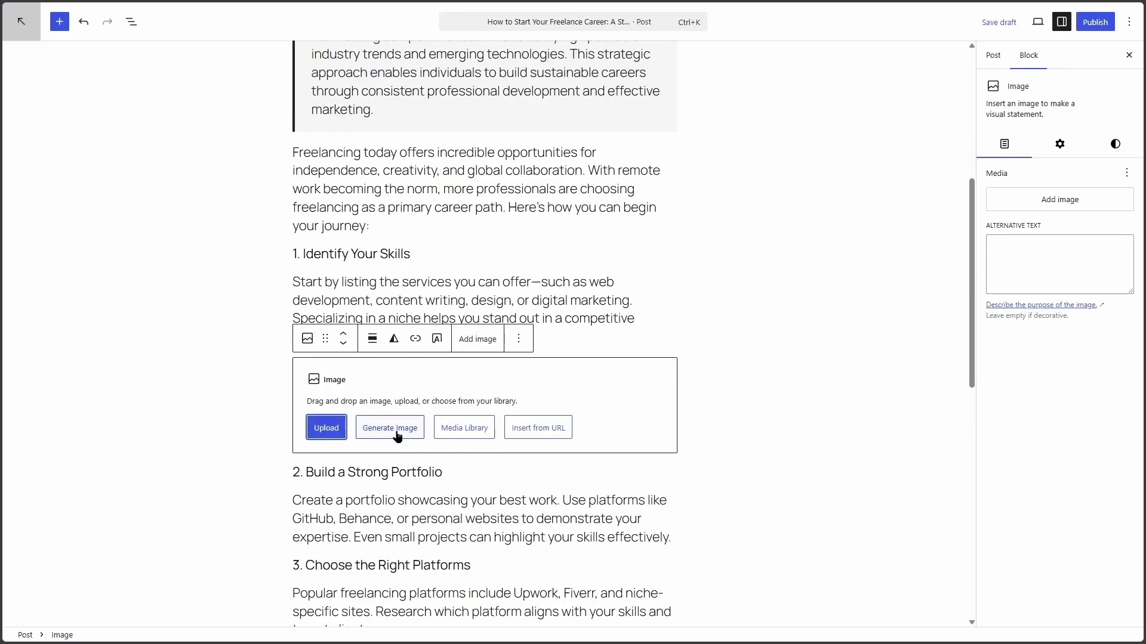
# Step: Generate and use an image described as "A tech background with icons that represents web development, content writing, design, or digital marketing." in the block
pyautogui.click(398, 436)
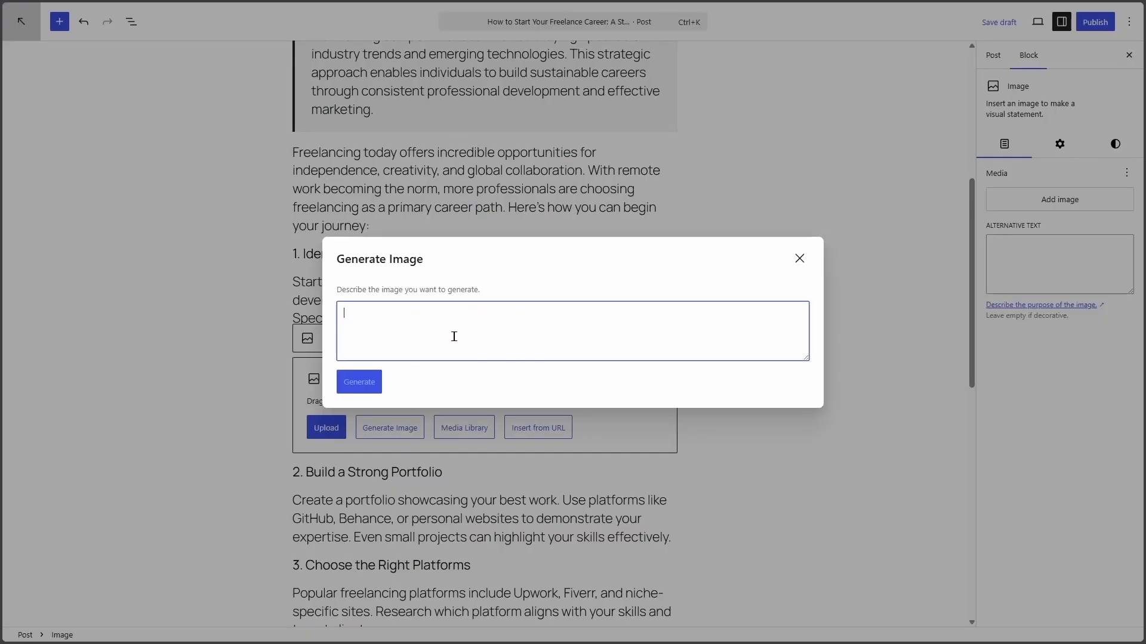
pyautogui.write('web development, content writing, design, or digital marketing.')
pyautogui.press('Home')
pyautogui.write('A tech background with icons that represents')
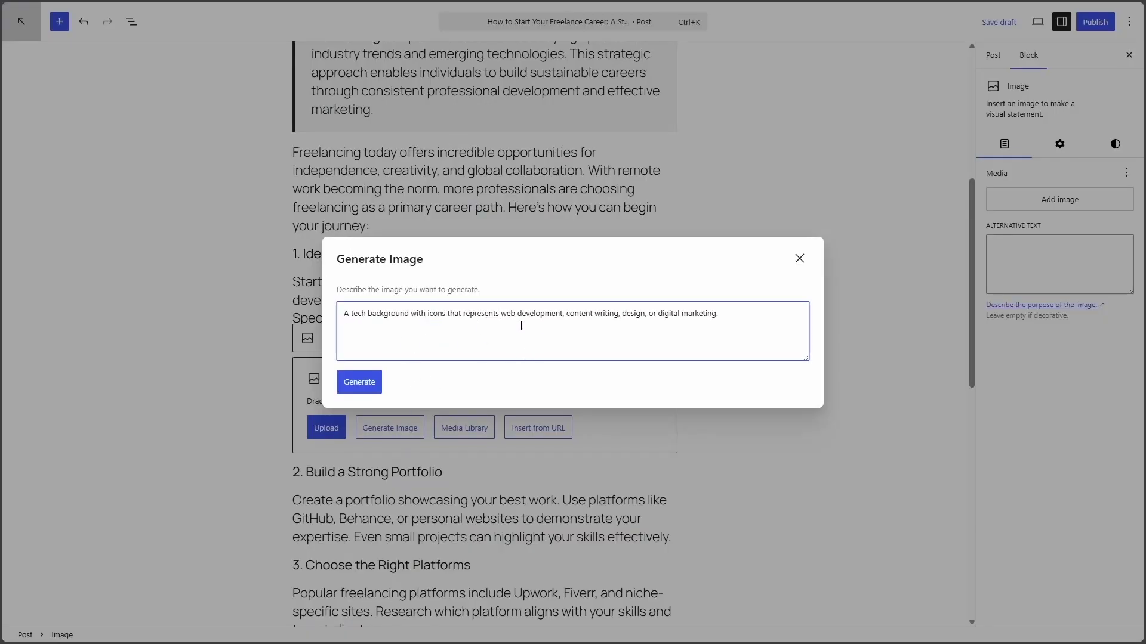
pyautogui.click(360, 383)
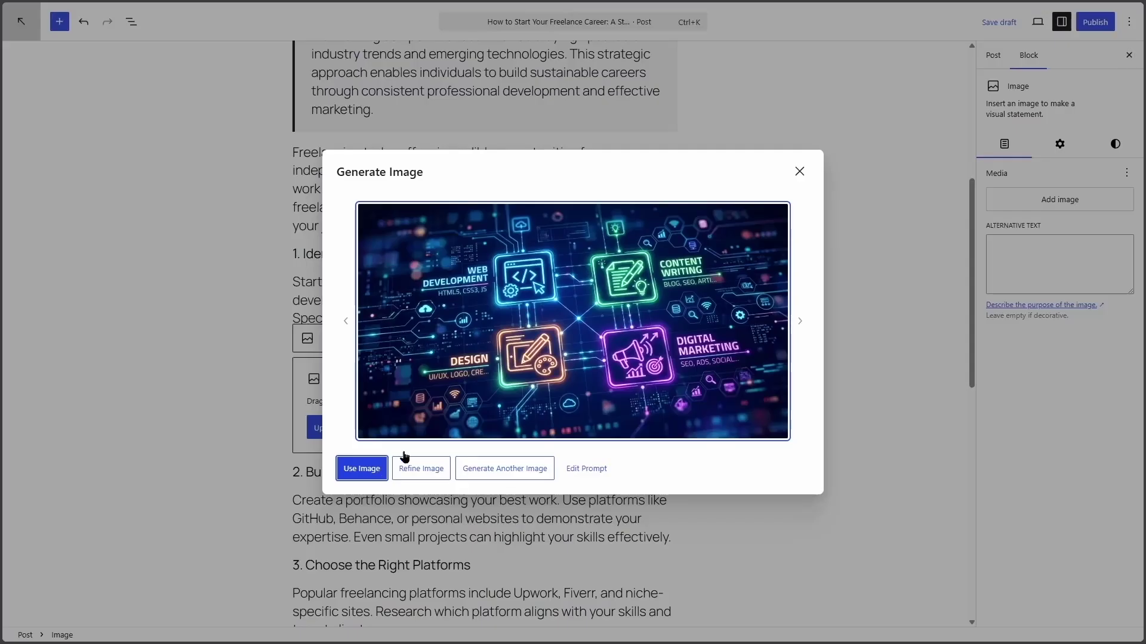
pyautogui.click(360, 463)
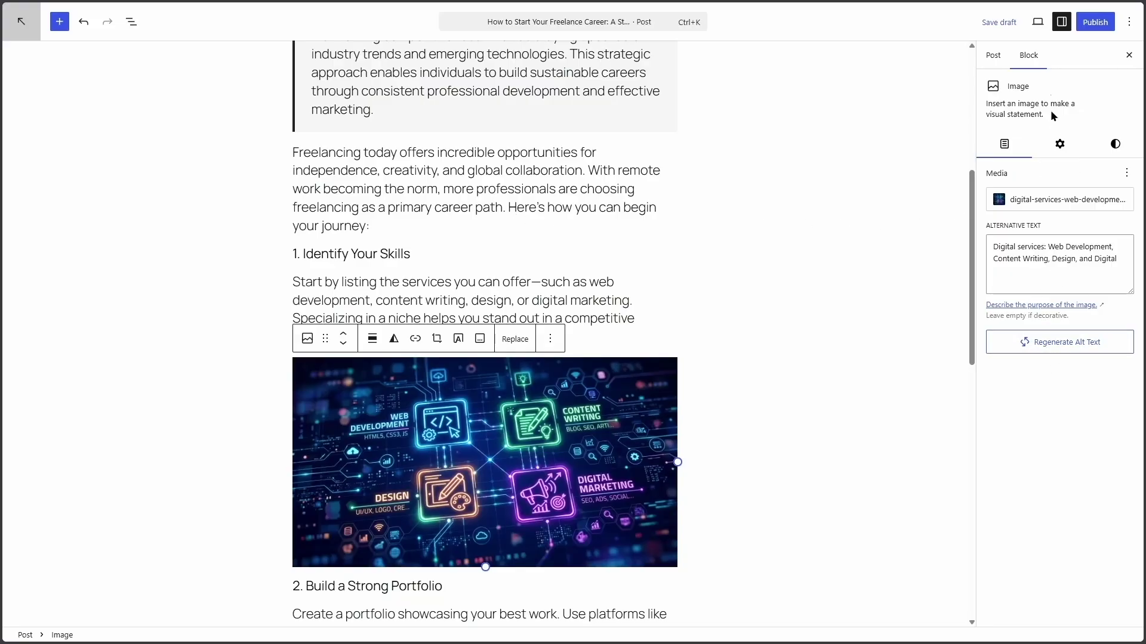
# Step: Generate an AI featured image for the freelance career post
pyautogui.click(994, 56)
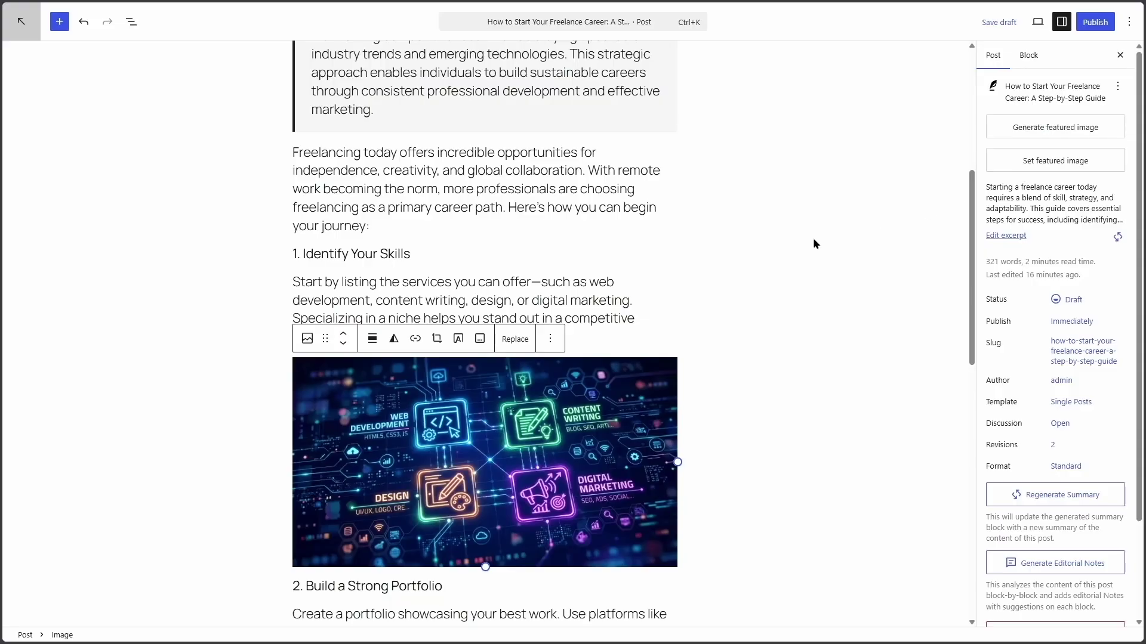
pyautogui.scroll(6, 697, 205)
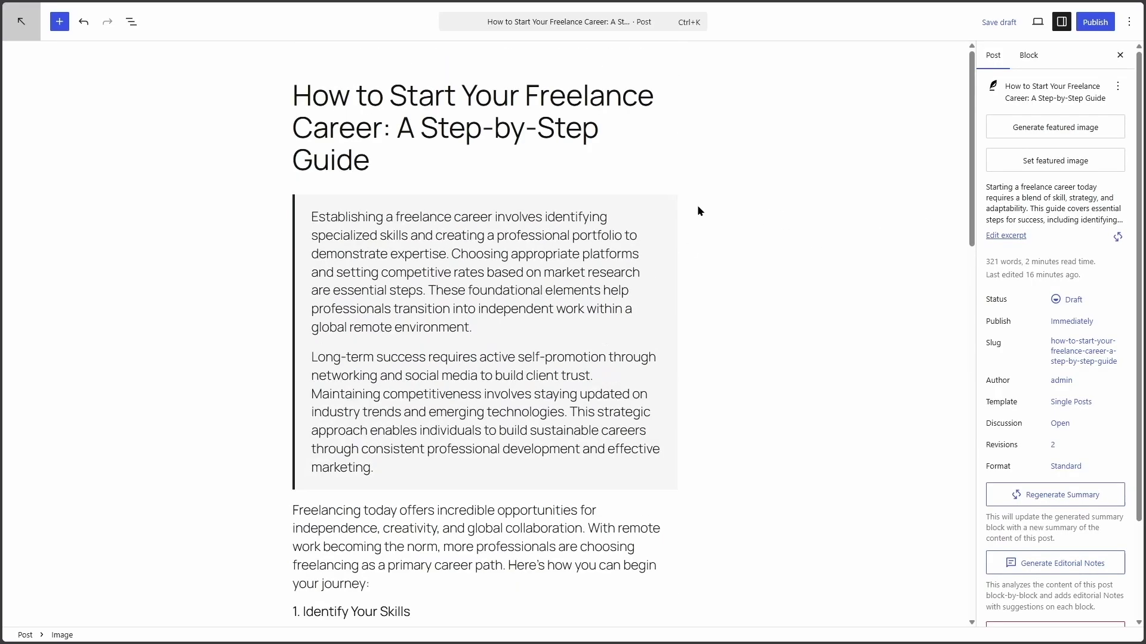
pyautogui.click(1052, 128)
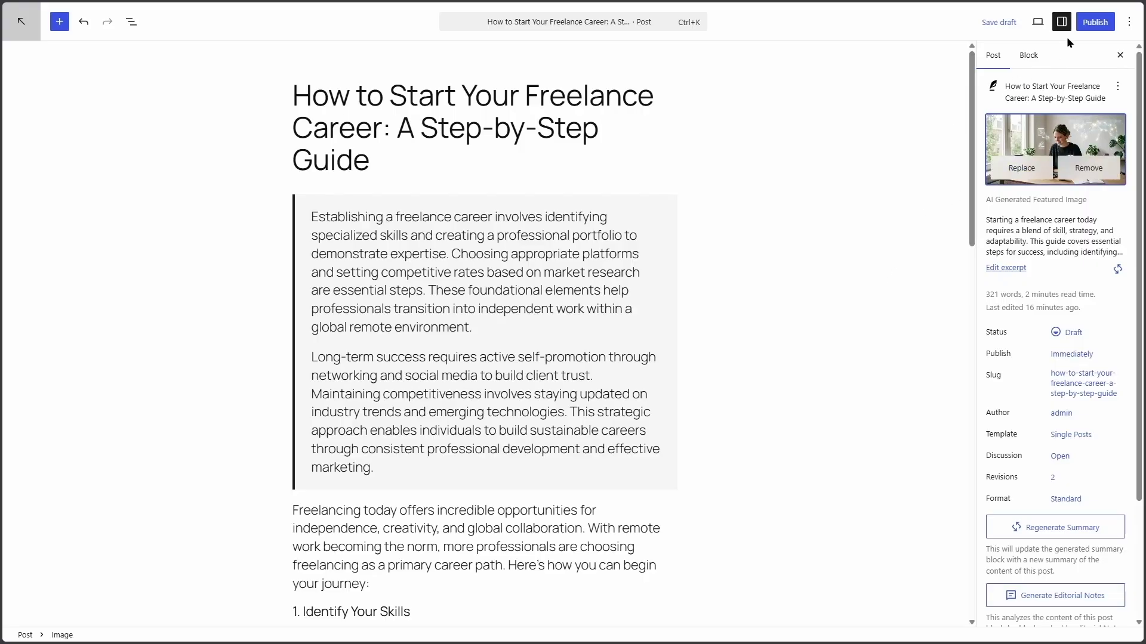
# Step: Publish the freelance career post and view it on the site
pyautogui.click(1095, 22)
pyautogui.click(1088, 28)
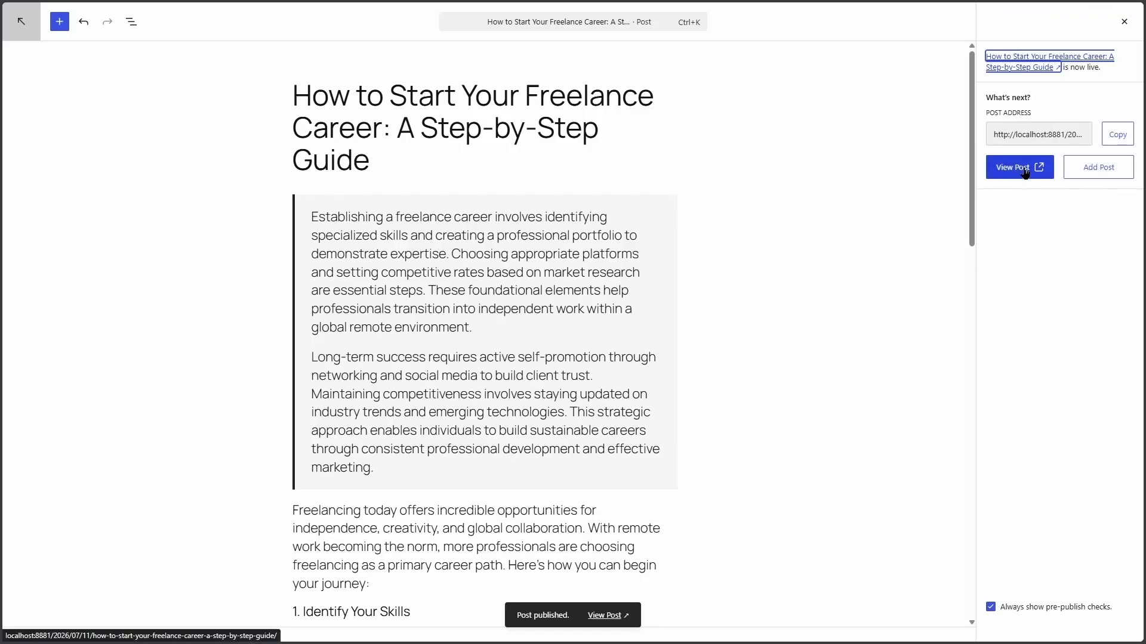
pyautogui.click(1024, 167)
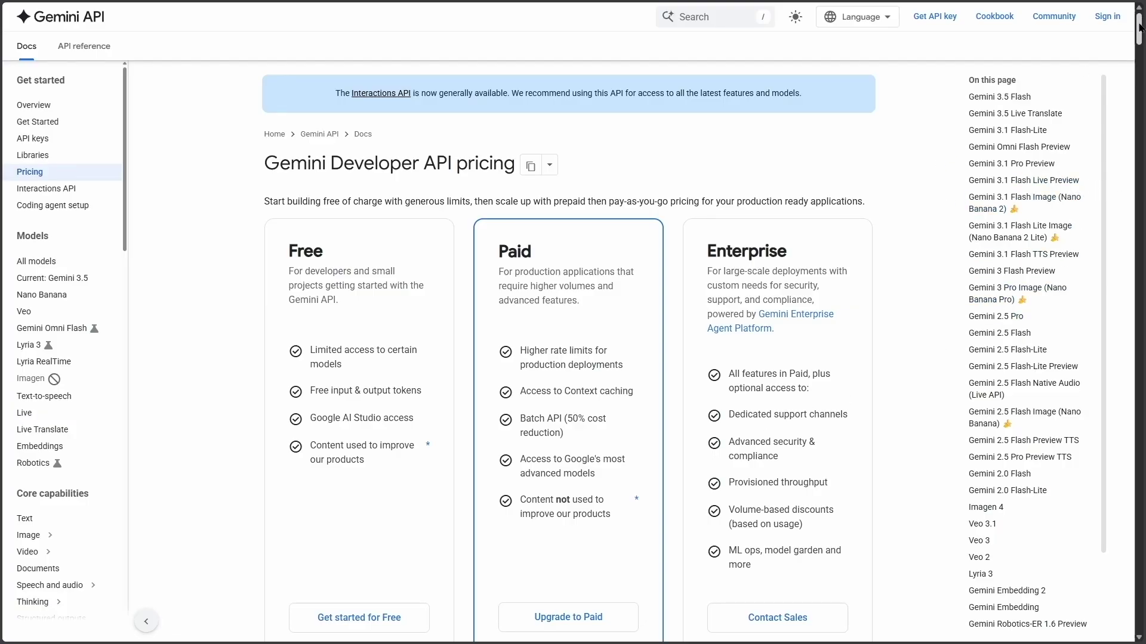
# Step: Examine the Gemini Developer API pricing tiers and the Claude API pricing for its latest models
pyautogui.moveTo(1140, 27); pyautogui.dragTo(1141, 43)
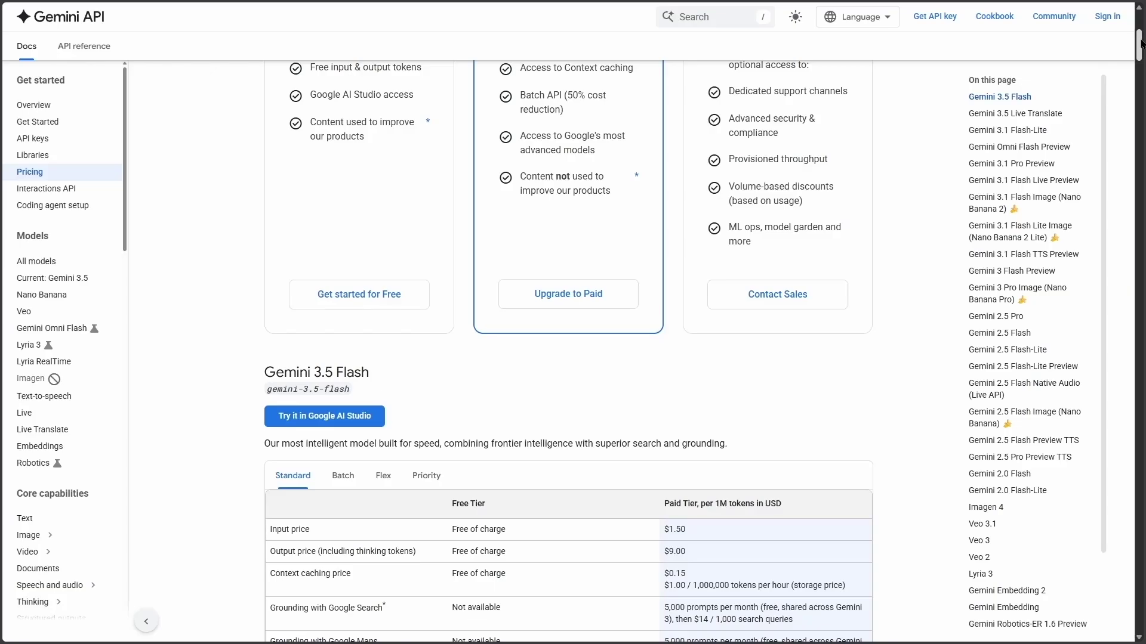
pyautogui.moveTo(1141, 44); pyautogui.dragTo(1141, 53)
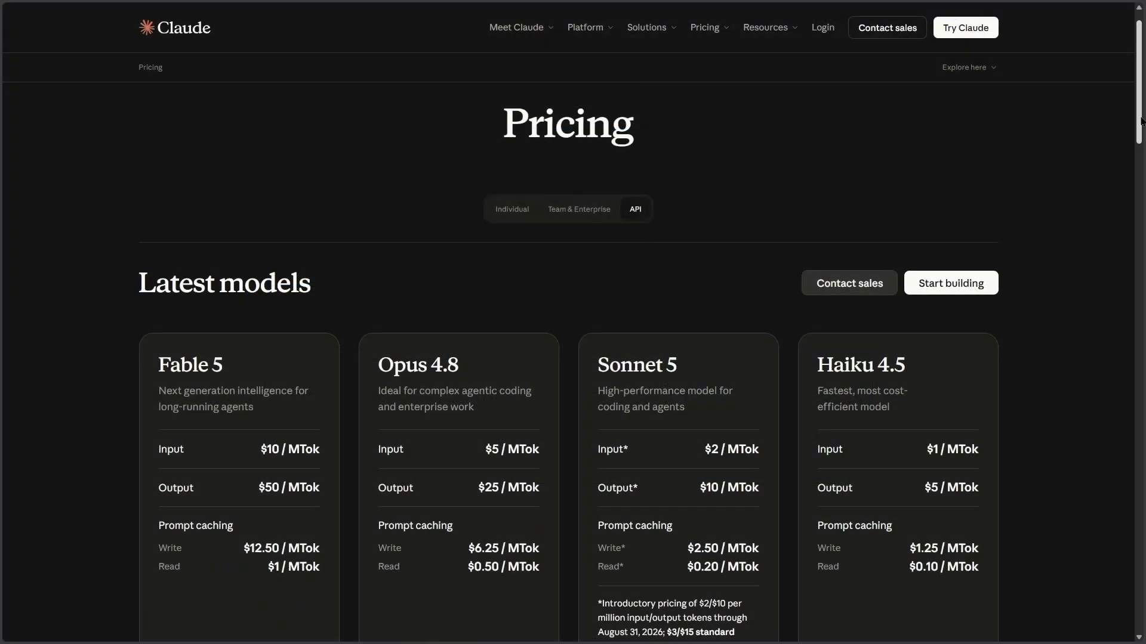
pyautogui.scroll(-2, 1141, 143)
pyautogui.scroll(2, 1141, 143)
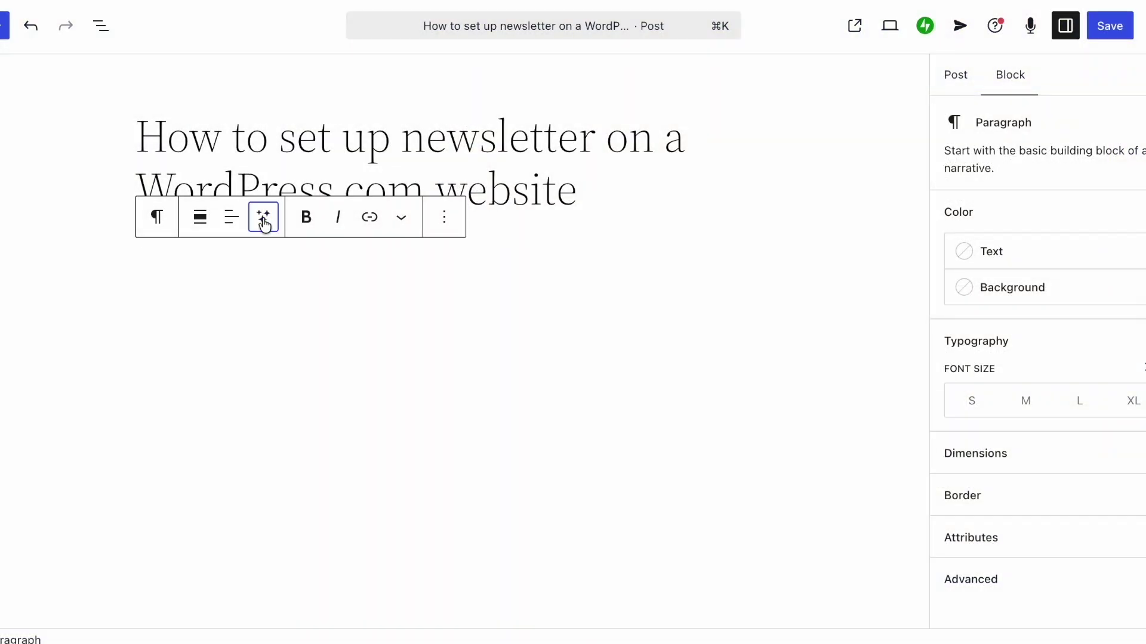
# Step: Start the AI Assistant on the newsletter post's empty paragraph and open the AI image generator from the image block below the text
pyautogui.click(263, 216)
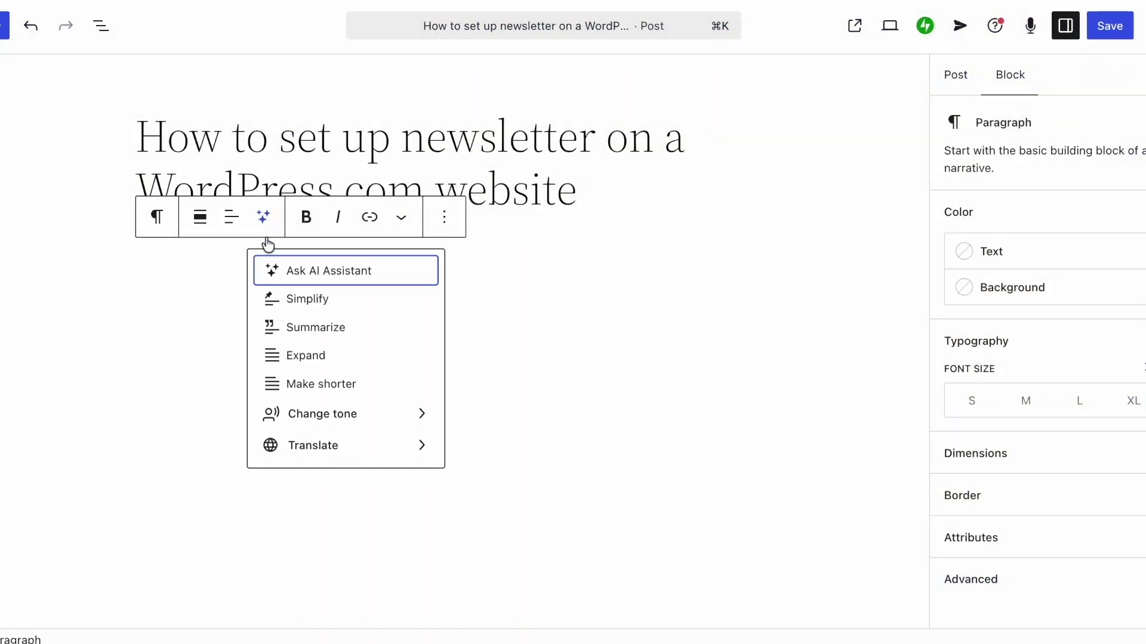
pyautogui.click(276, 271)
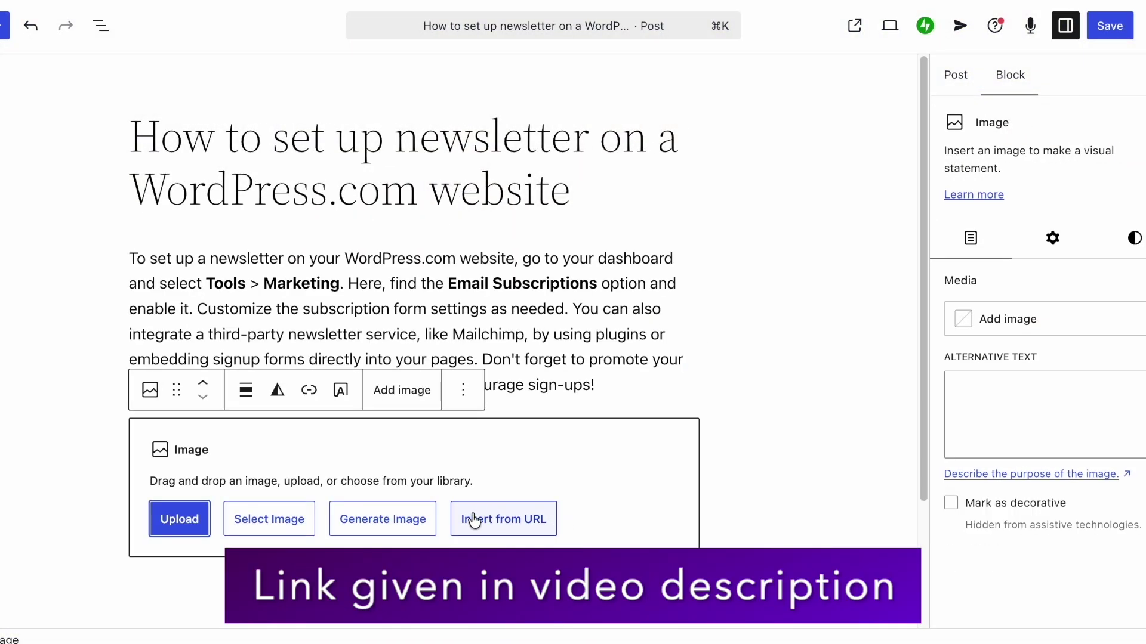
pyautogui.click(396, 521)
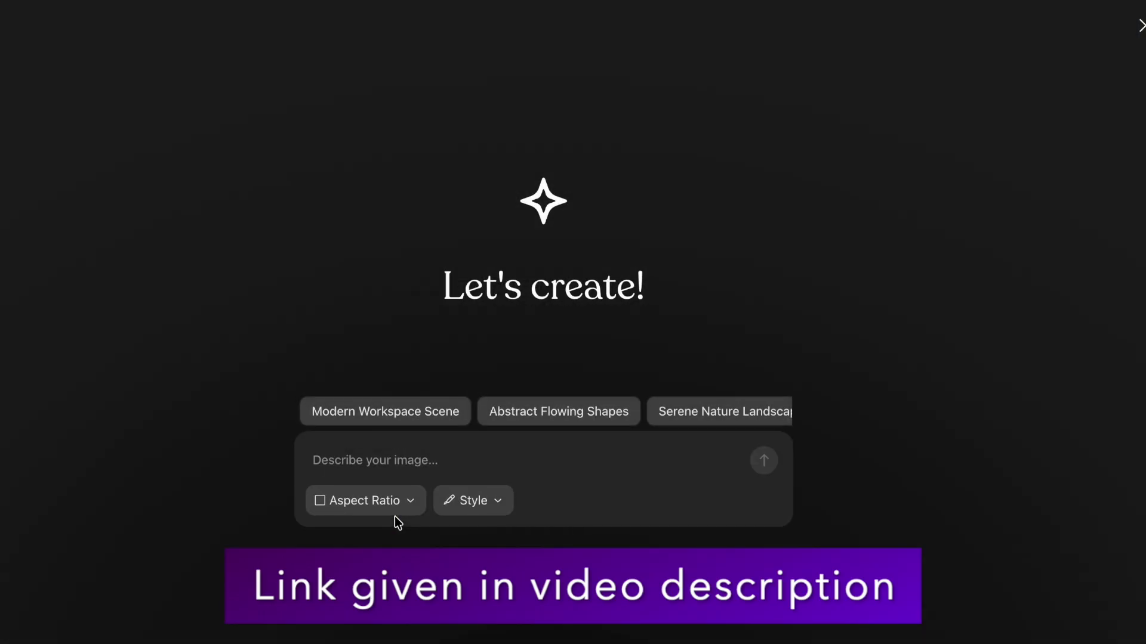